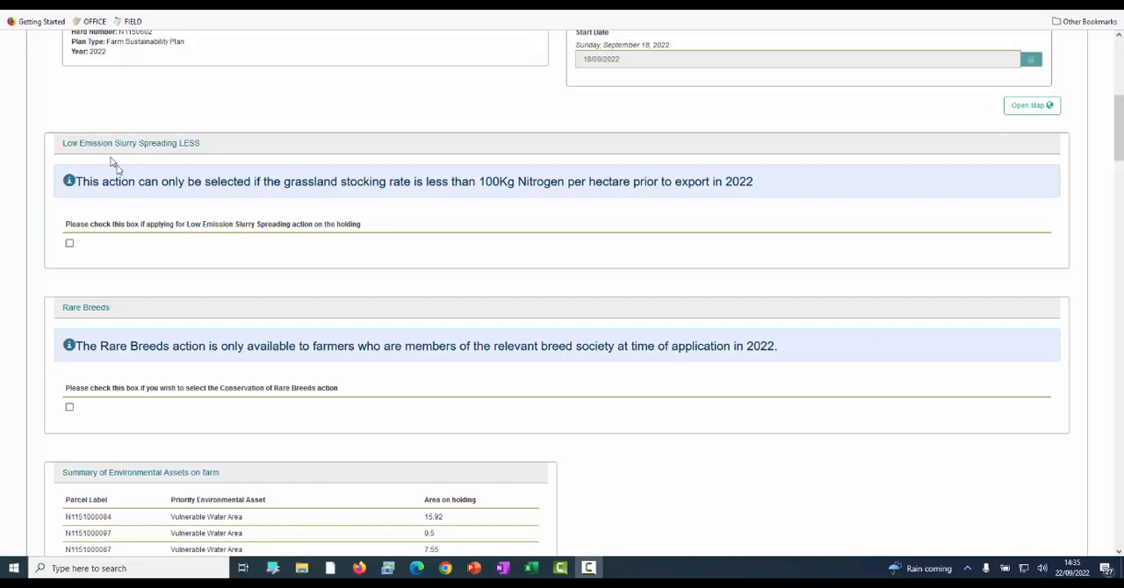
Select the Conservation of Rare Breeds action in the plan and open the farm map.
click(70, 409)
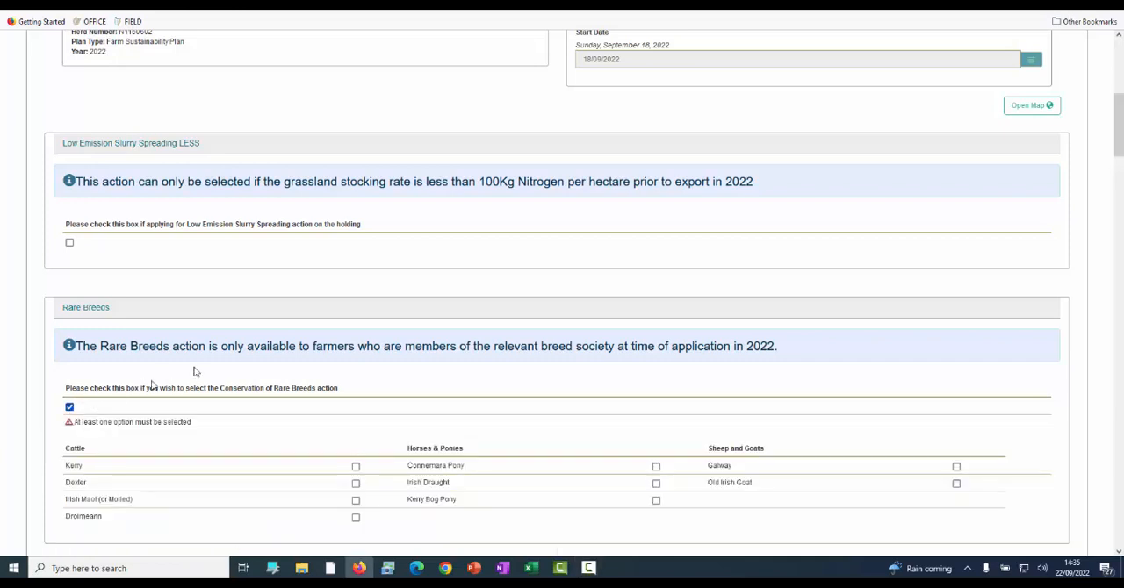
scroll(232, 360, down, 1)
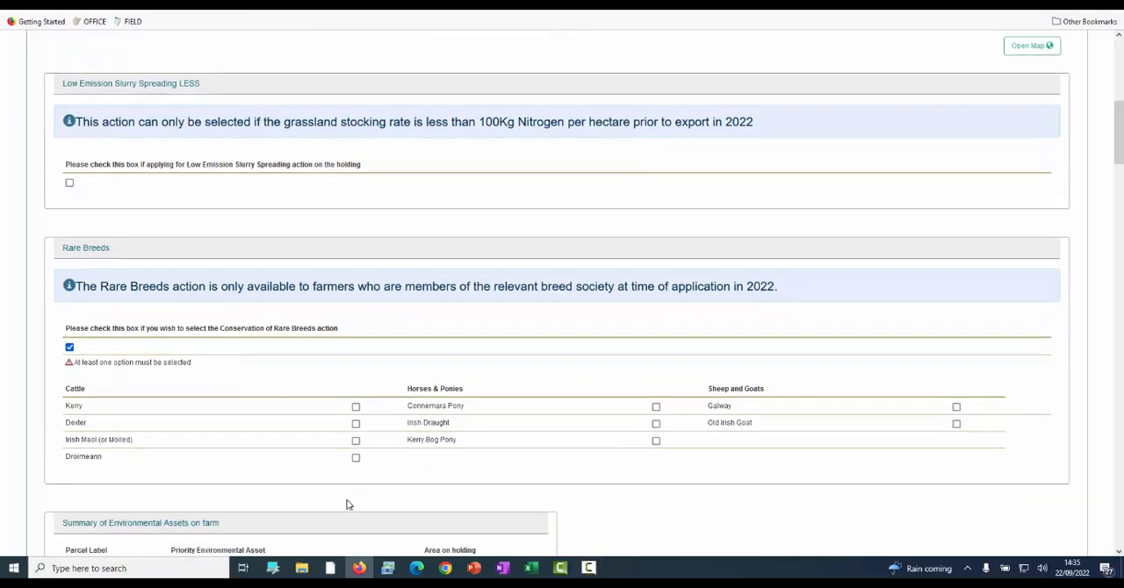
scroll(883, 260, up, 3)
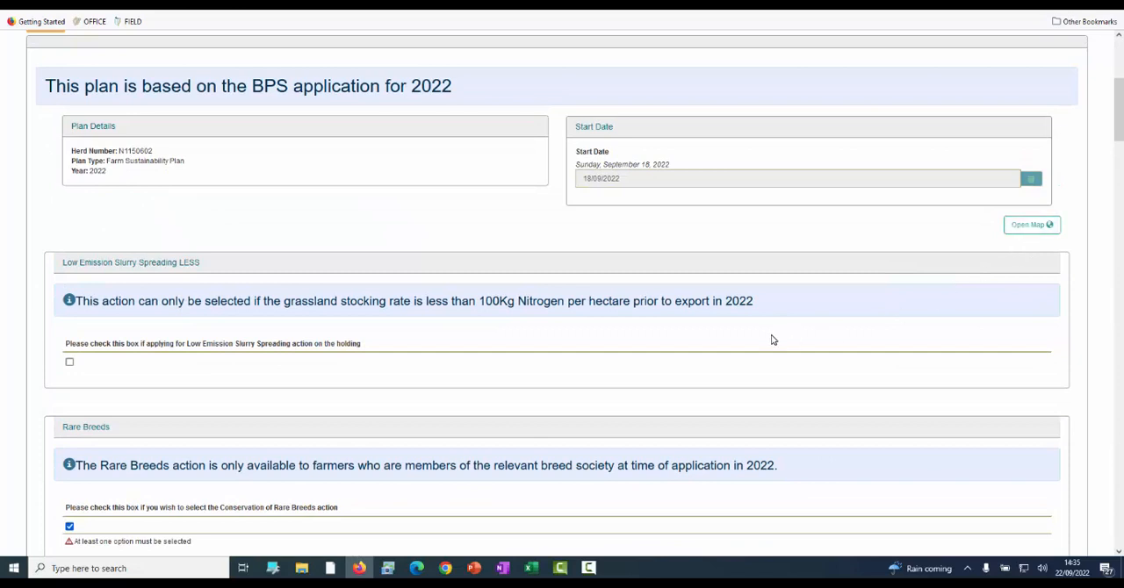
click(1024, 228)
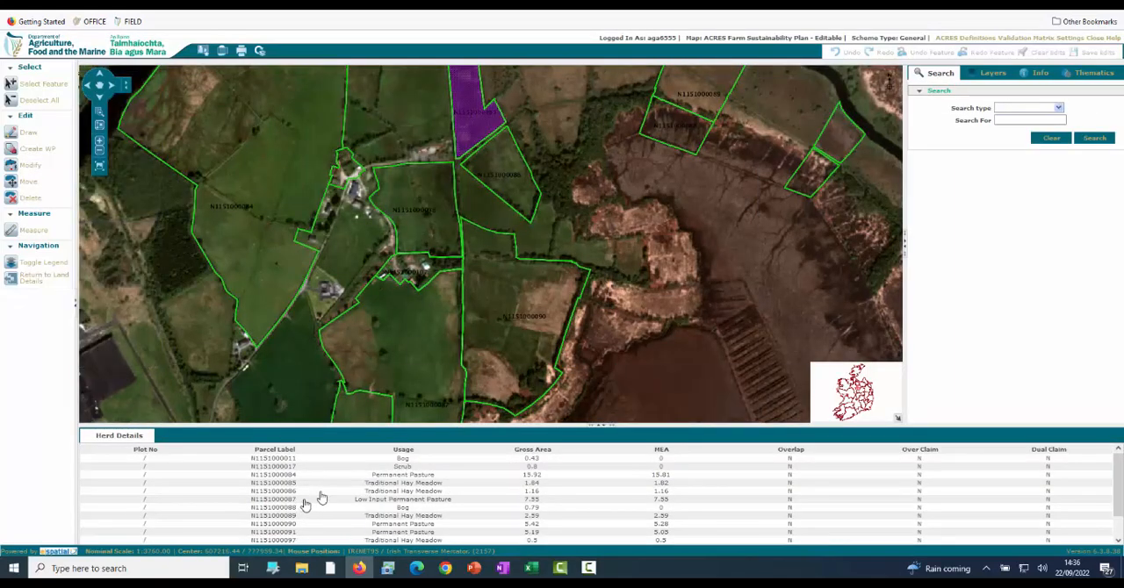
click(408, 479)
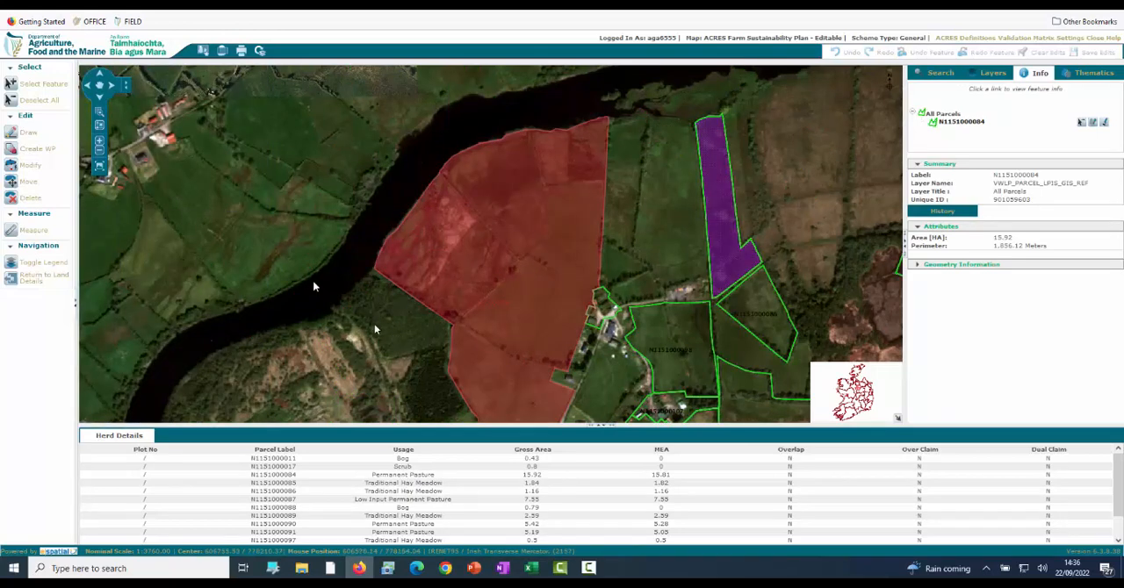
click(39, 100)
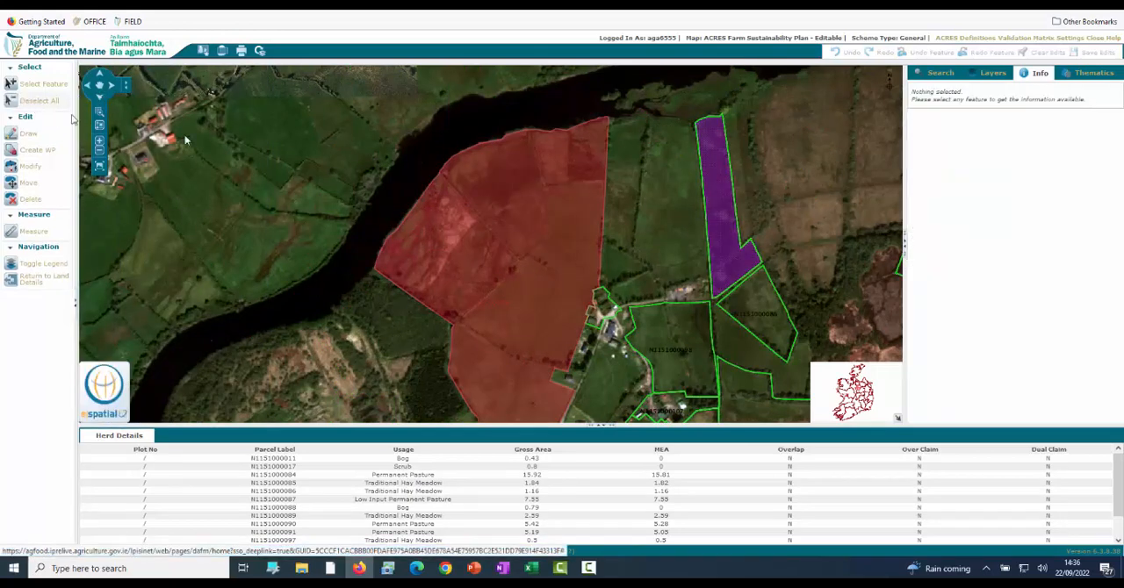
click(686, 342)
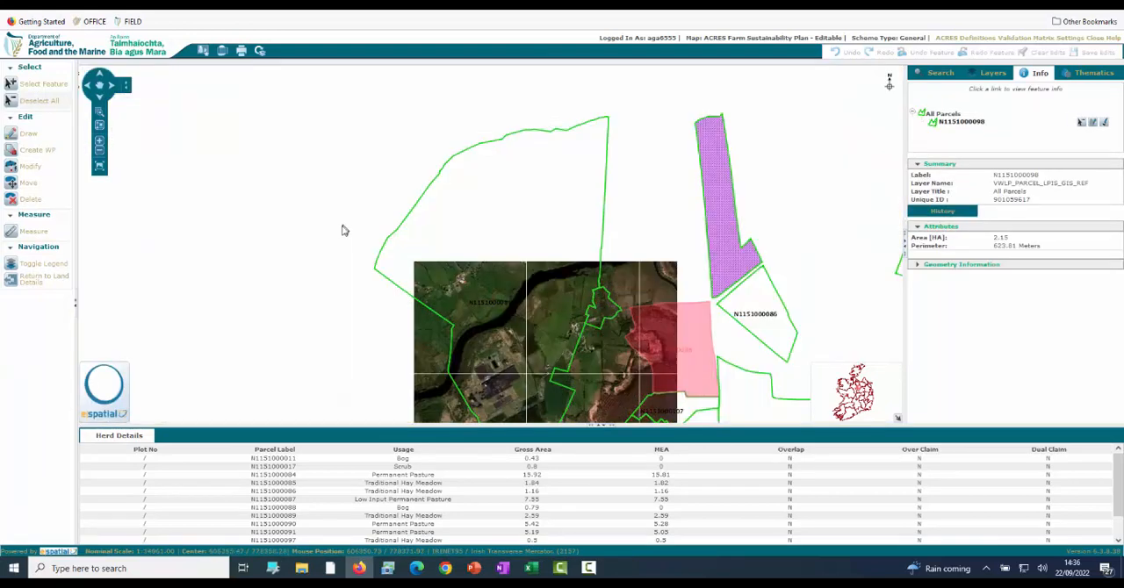
scroll(408, 216, down, 2)
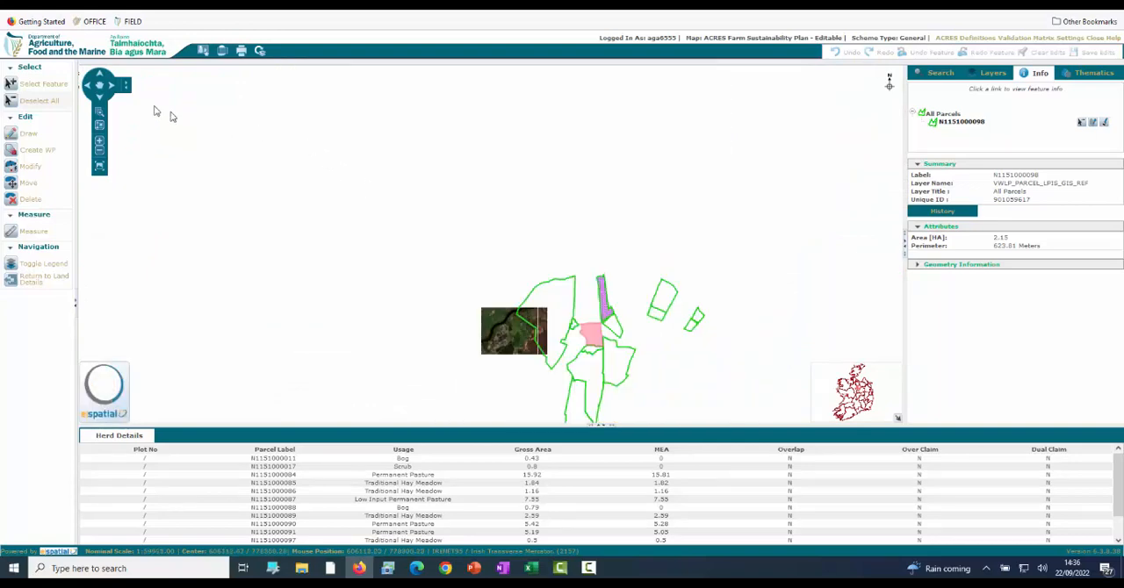
click(99, 85)
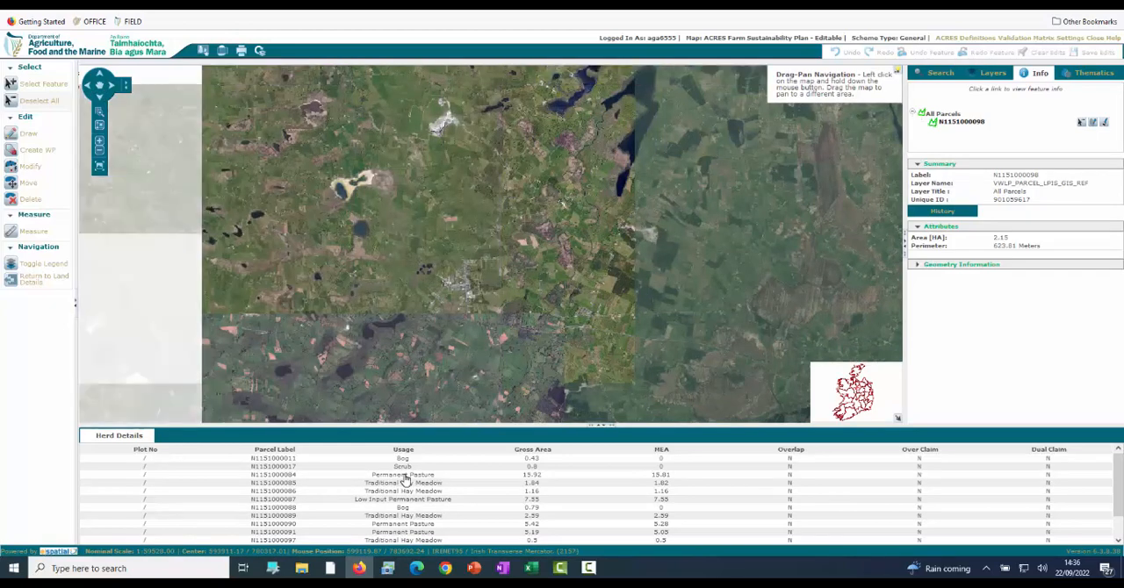
click(406, 476)
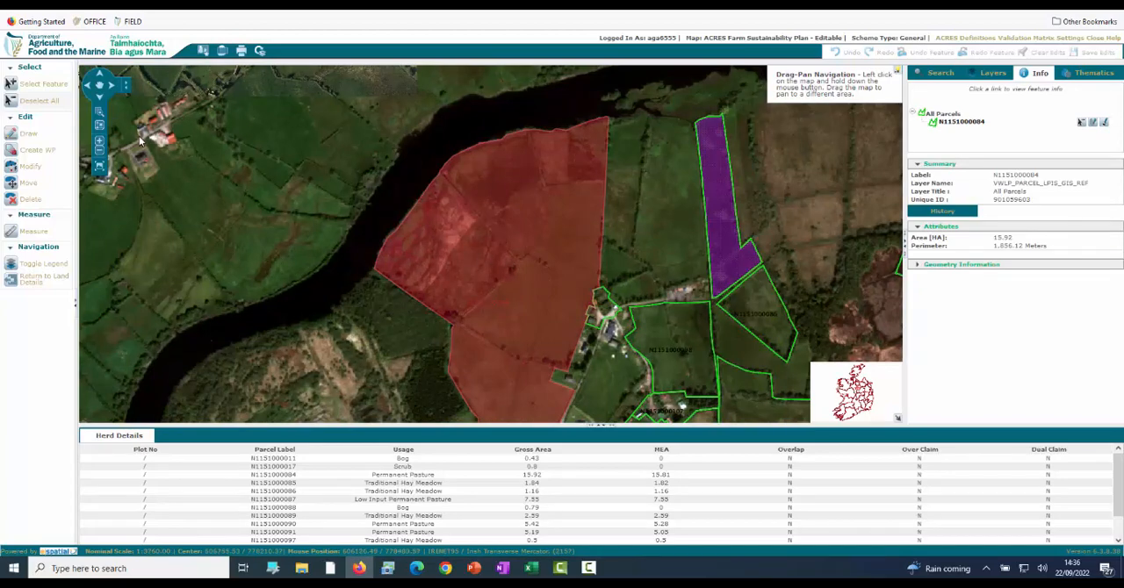
key(Delete)
click(613, 311)
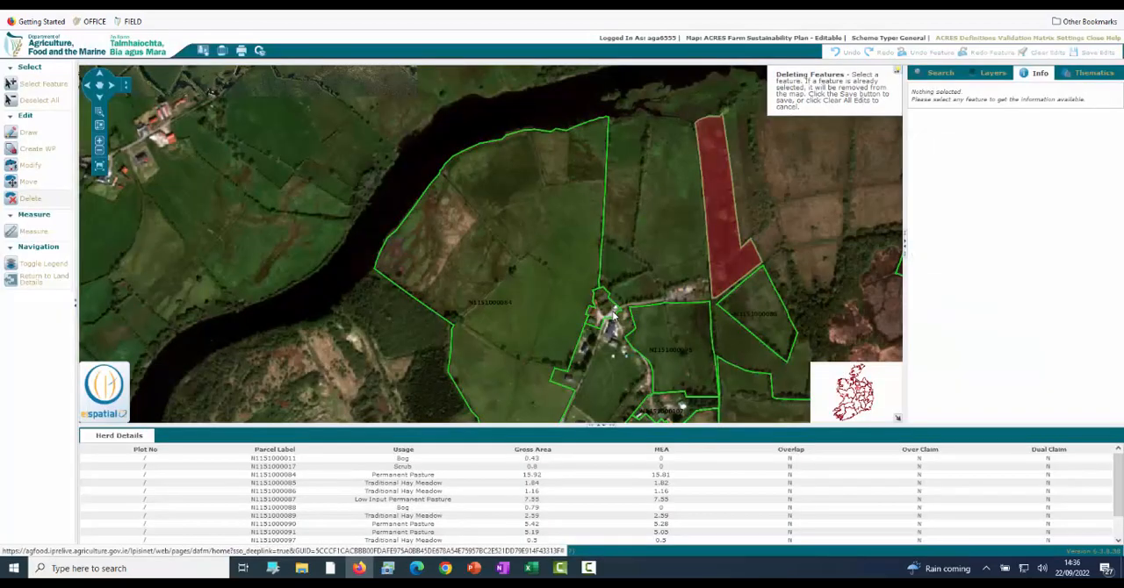
click(904, 247)
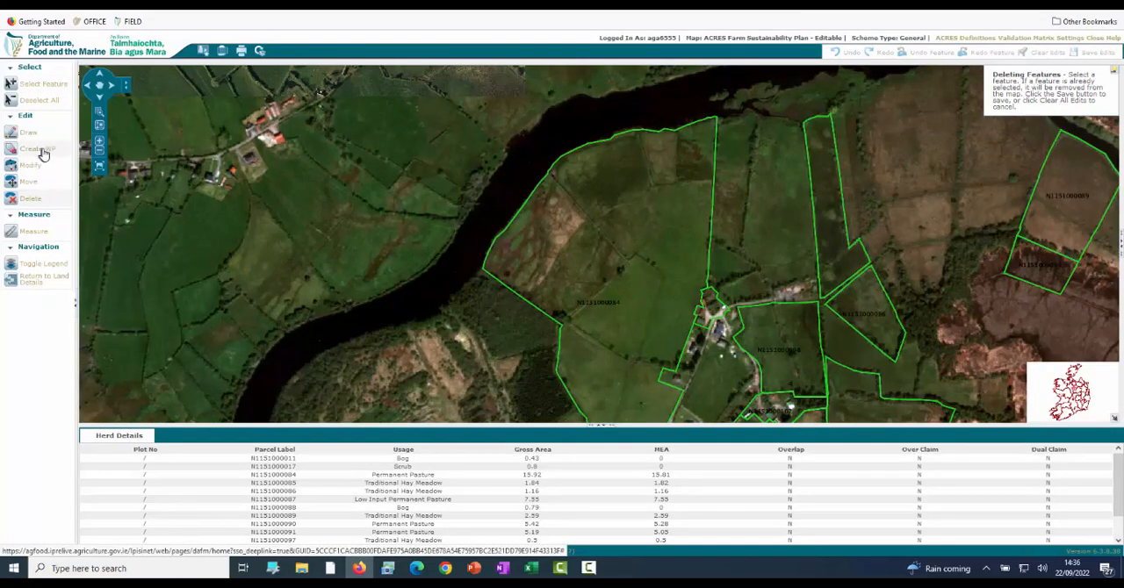
click(100, 87)
drag(627, 251, 474, 211)
click(37, 85)
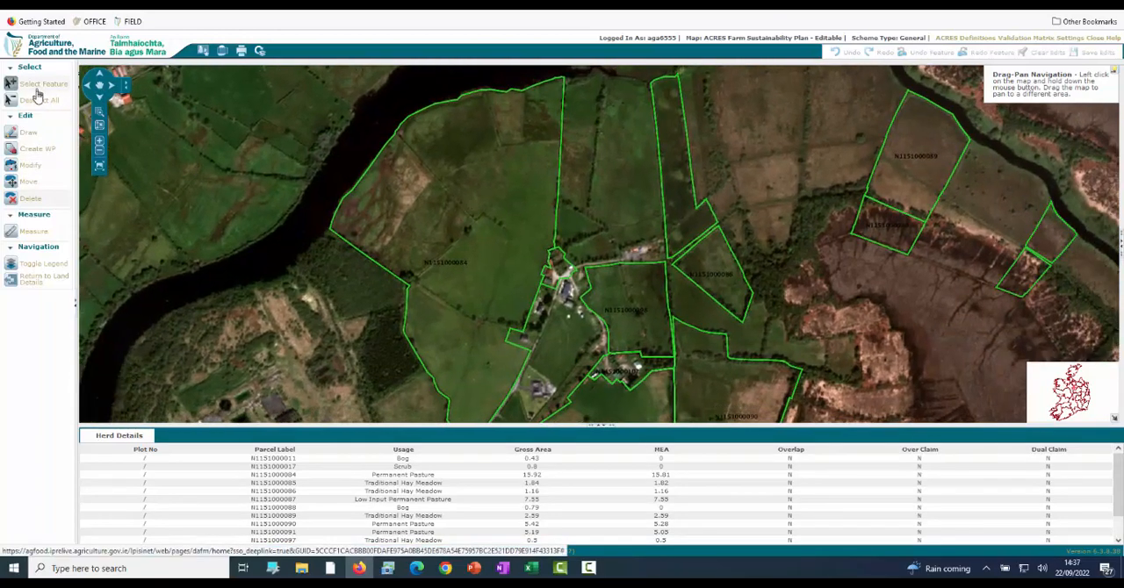
click(679, 178)
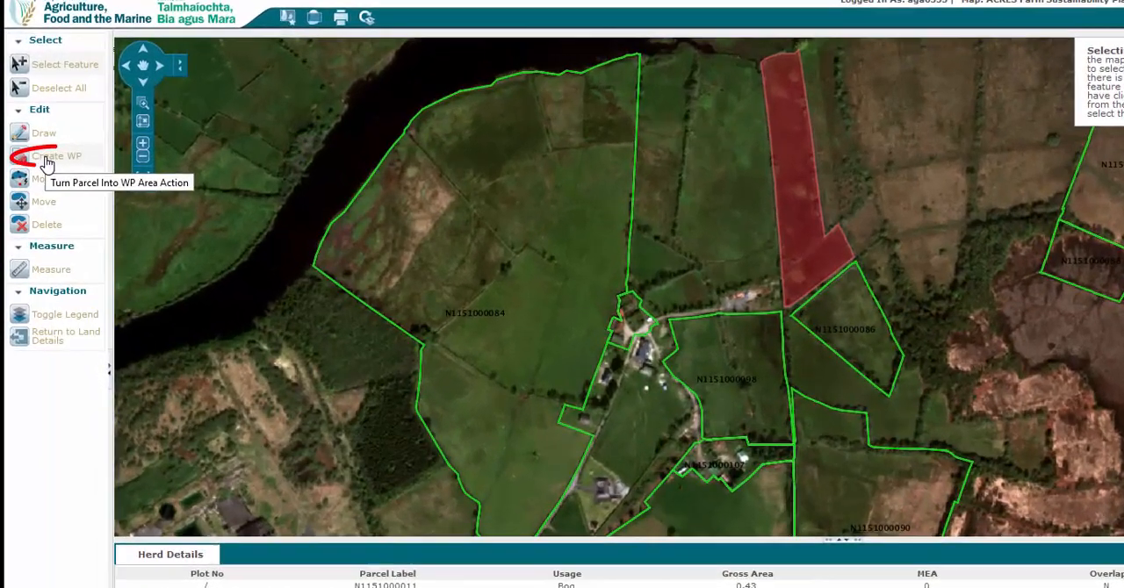
click(49, 158)
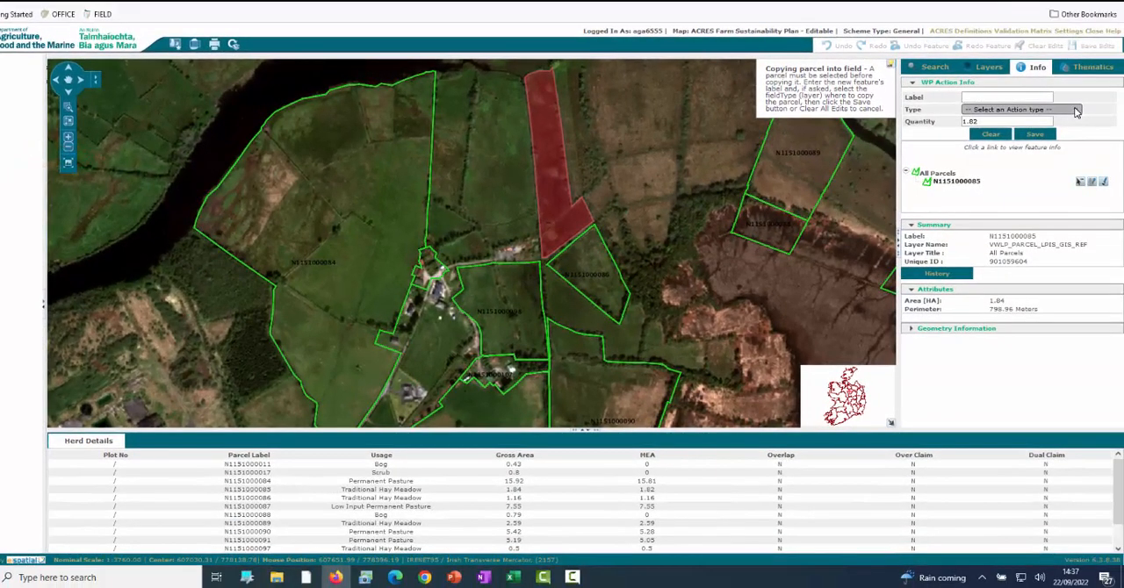
click(1077, 111)
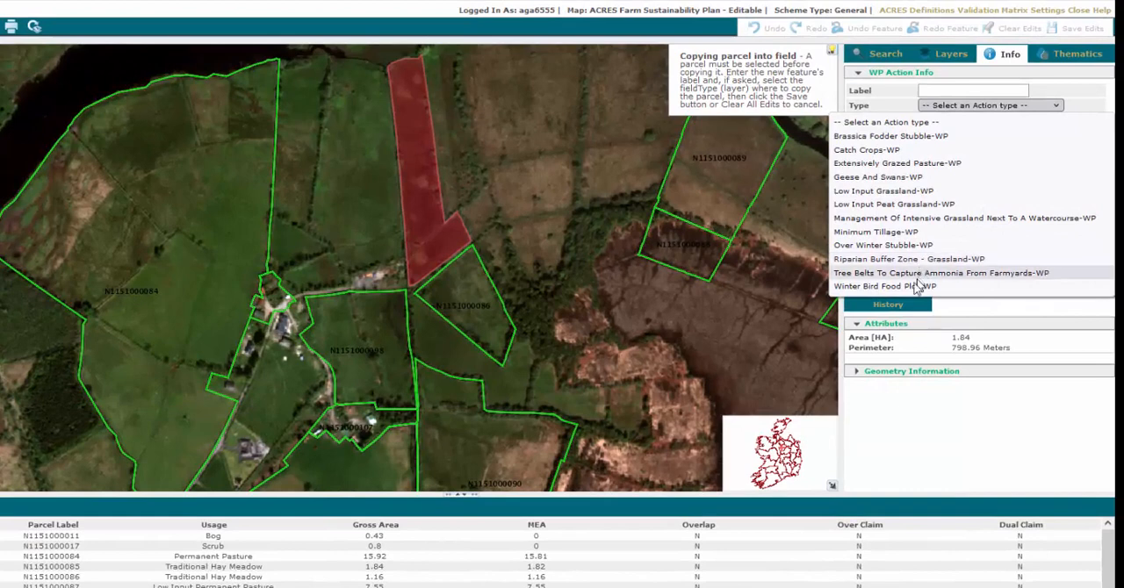
click(887, 163)
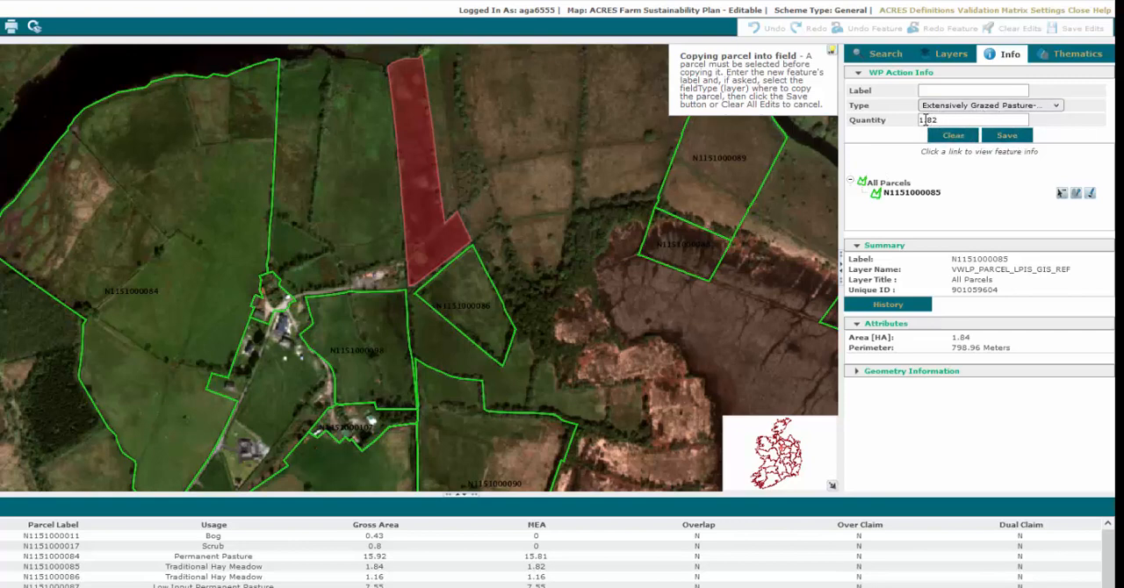
click(1009, 137)
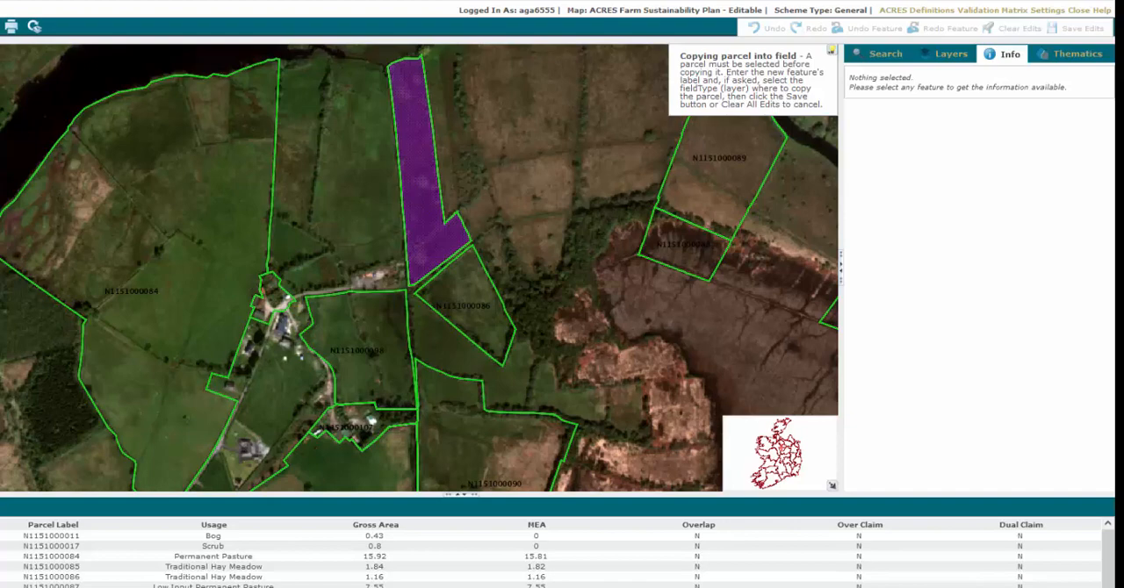
click(97, 78)
drag(193, 374, 163, 211)
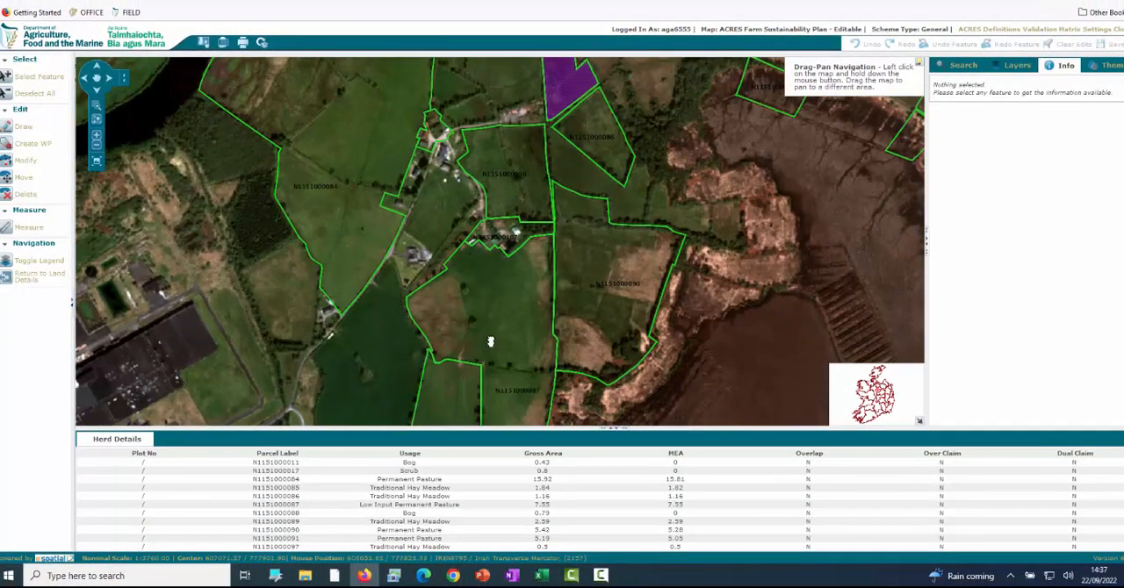
drag(491, 342, 497, 176)
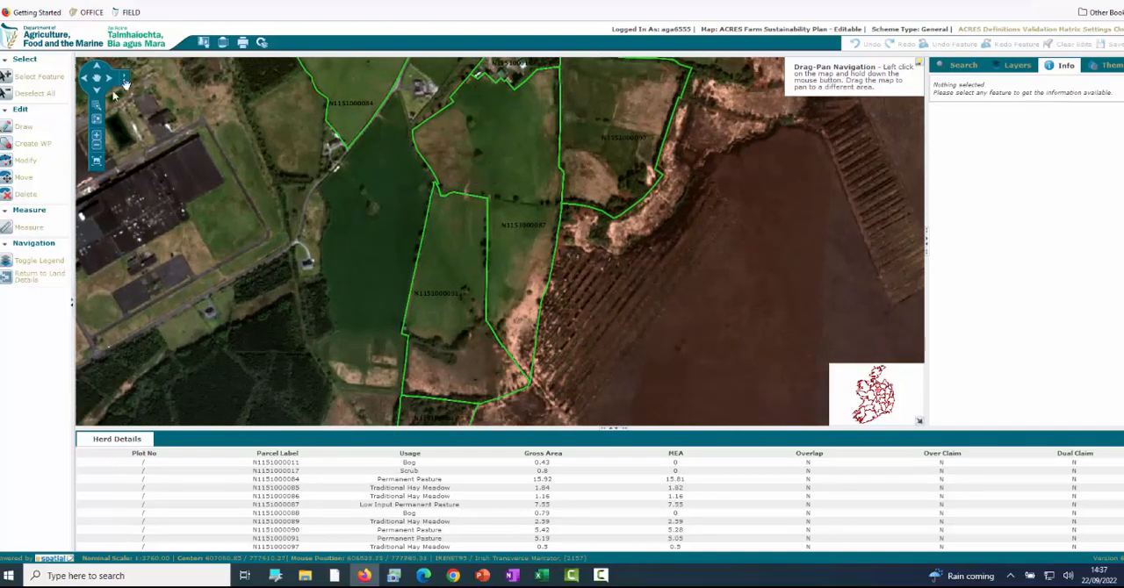
click(53, 79)
click(453, 296)
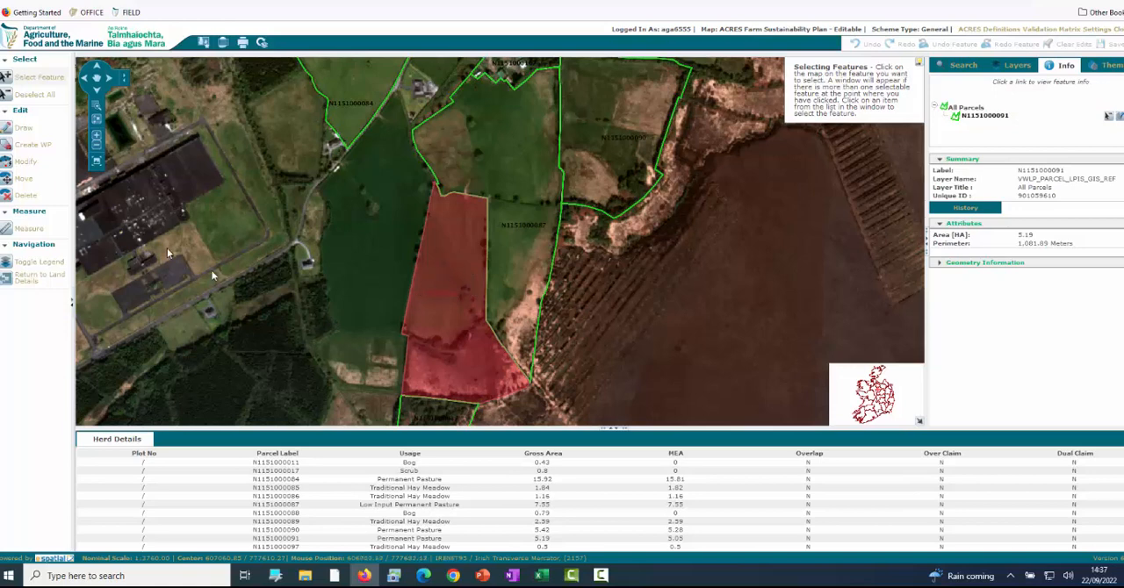
click(23, 151)
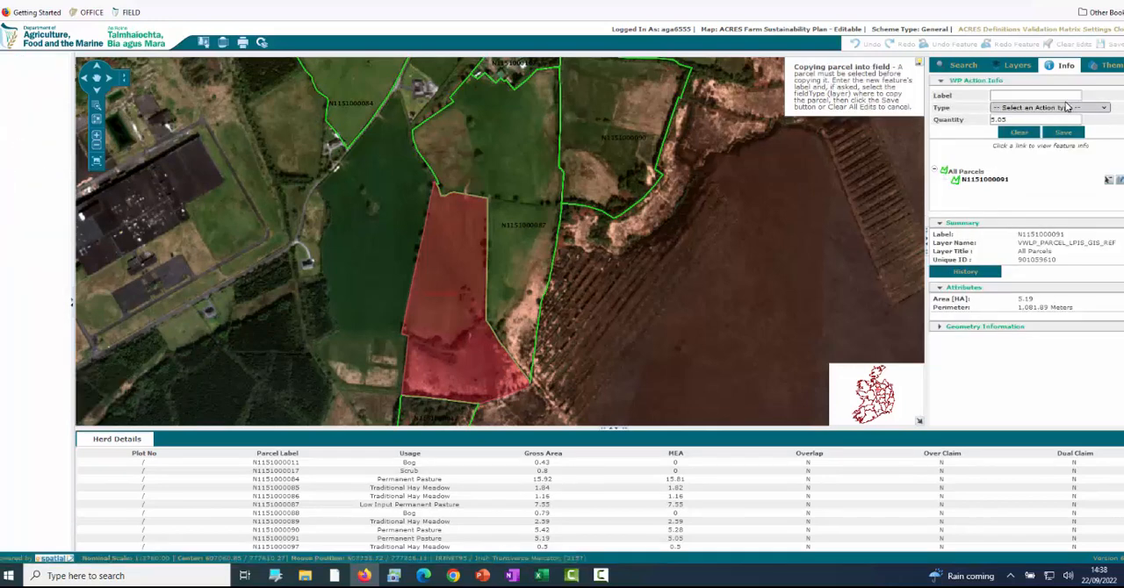
click(1070, 108)
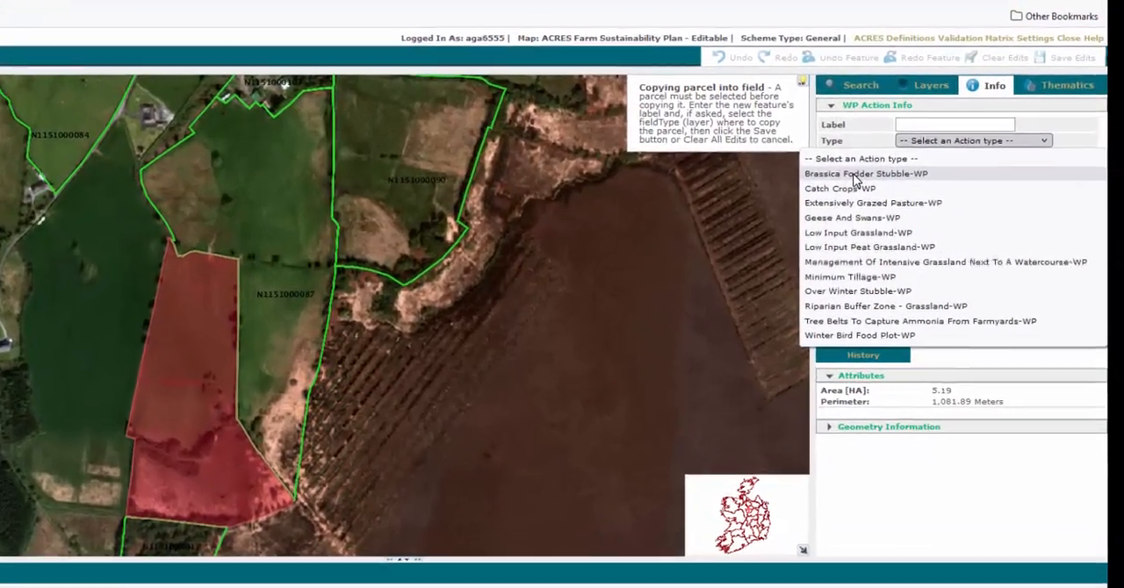
click(960, 133)
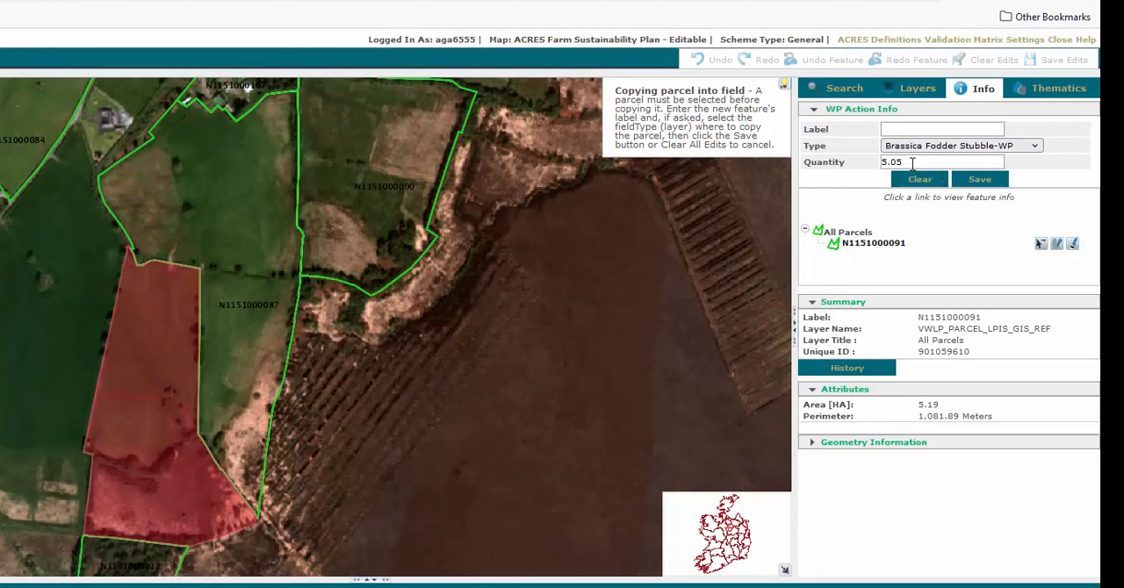
drag(908, 161, 877, 163)
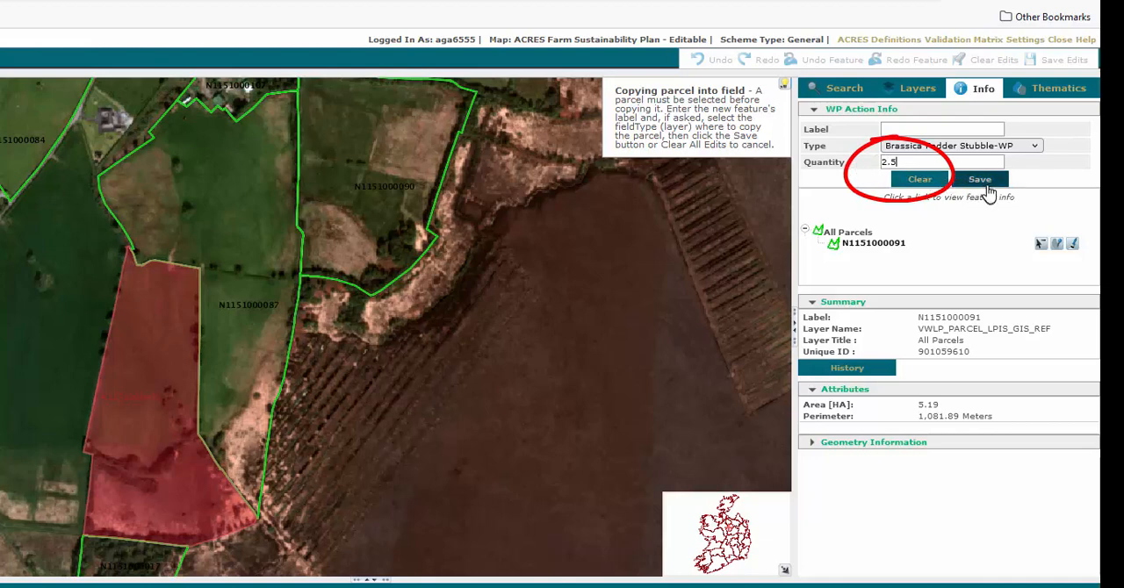
click(980, 195)
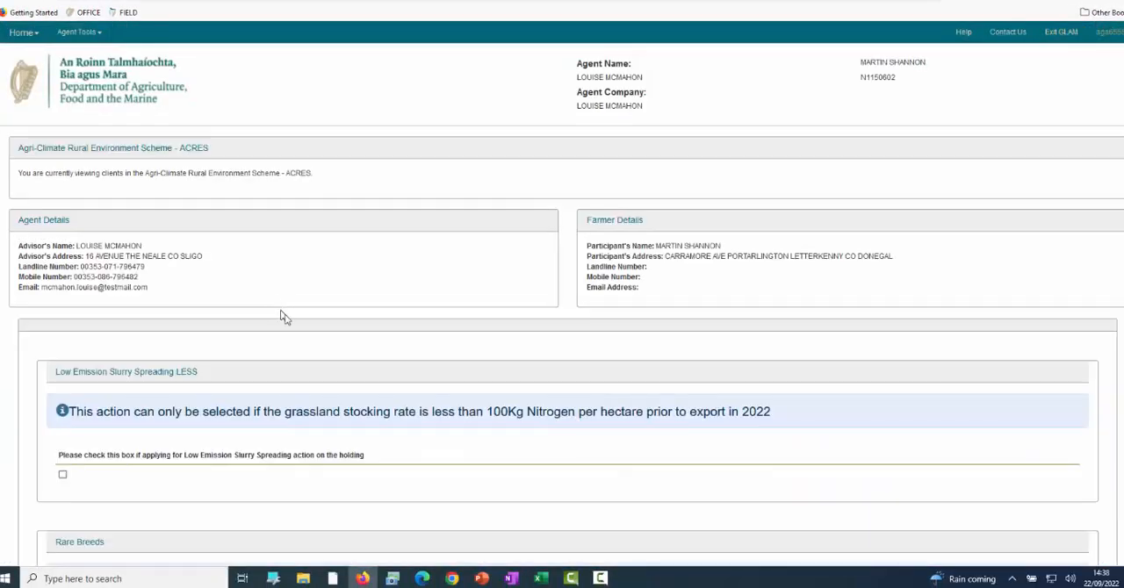
Review the whole-parcel actions and their claimed quantities under Mapped Actions in the draft plan.
scroll(339, 378, down, 20)
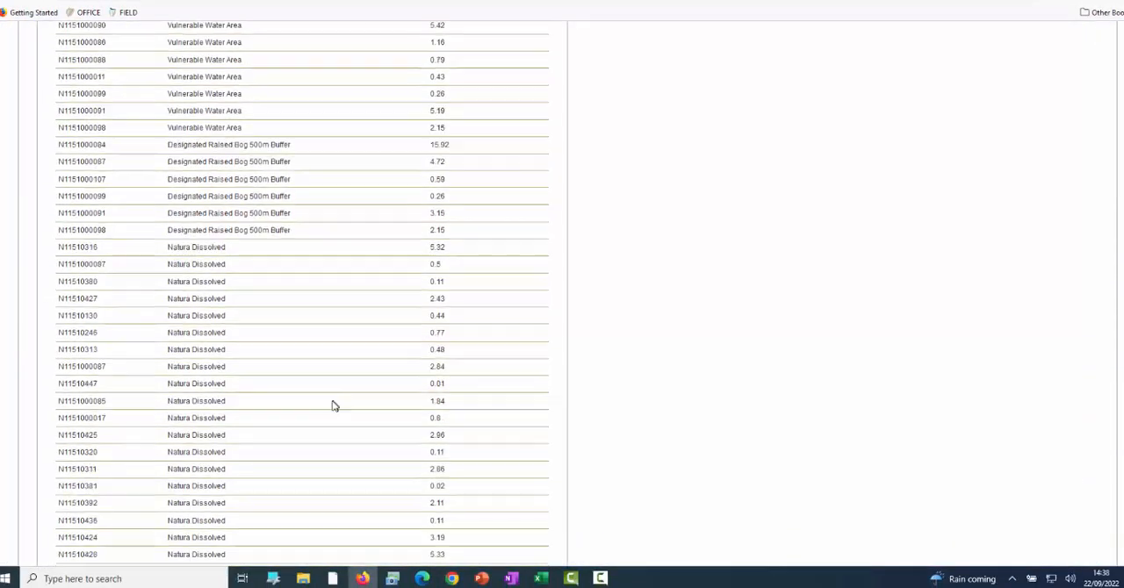
scroll(333, 406, down, 20)
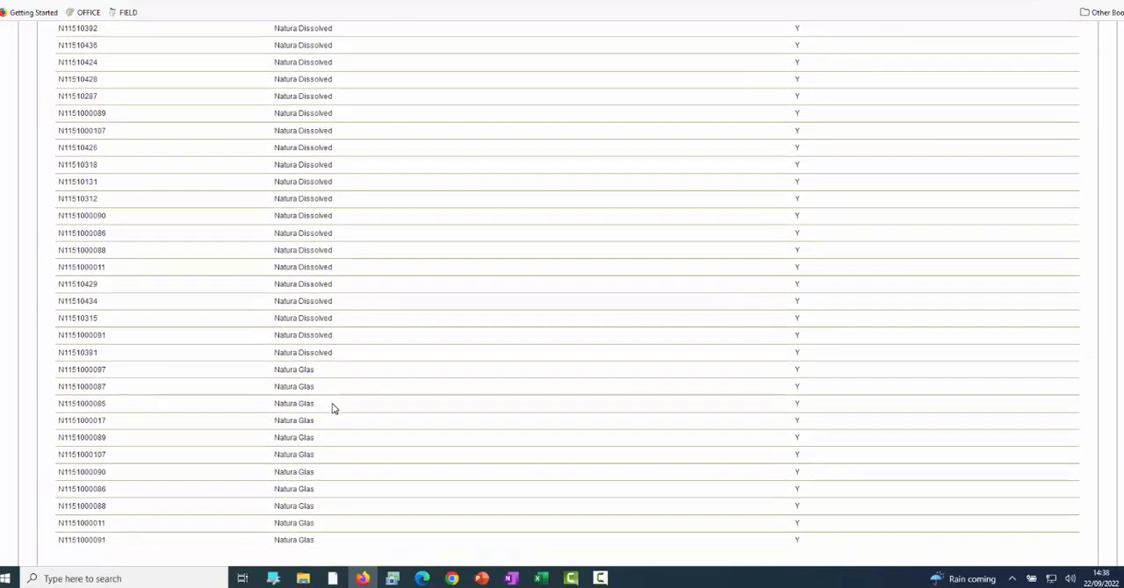
scroll(332, 409, down, 5)
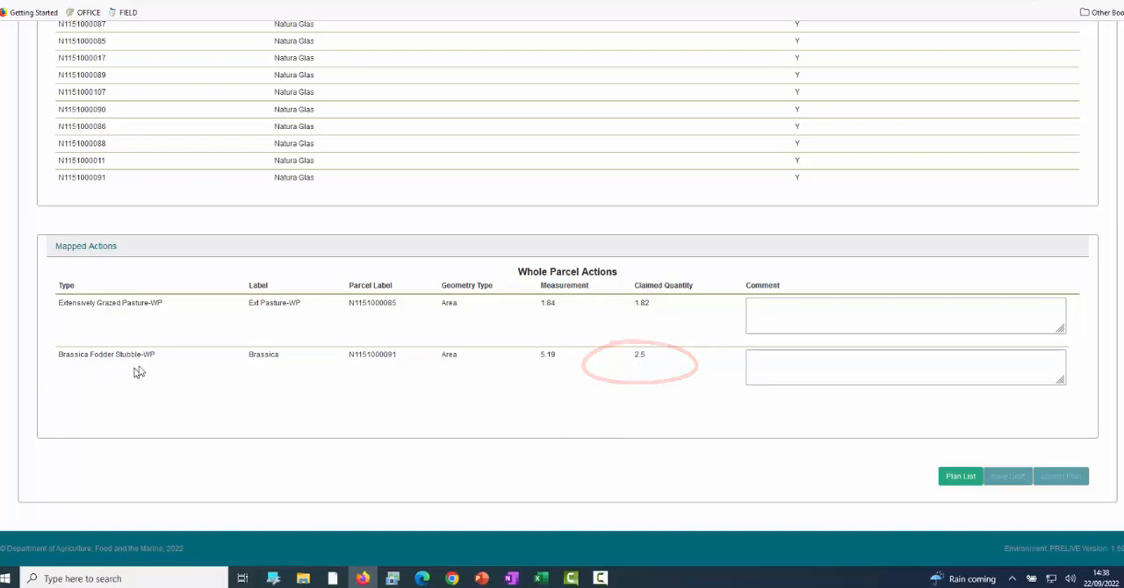
scroll(466, 342, up, 10)
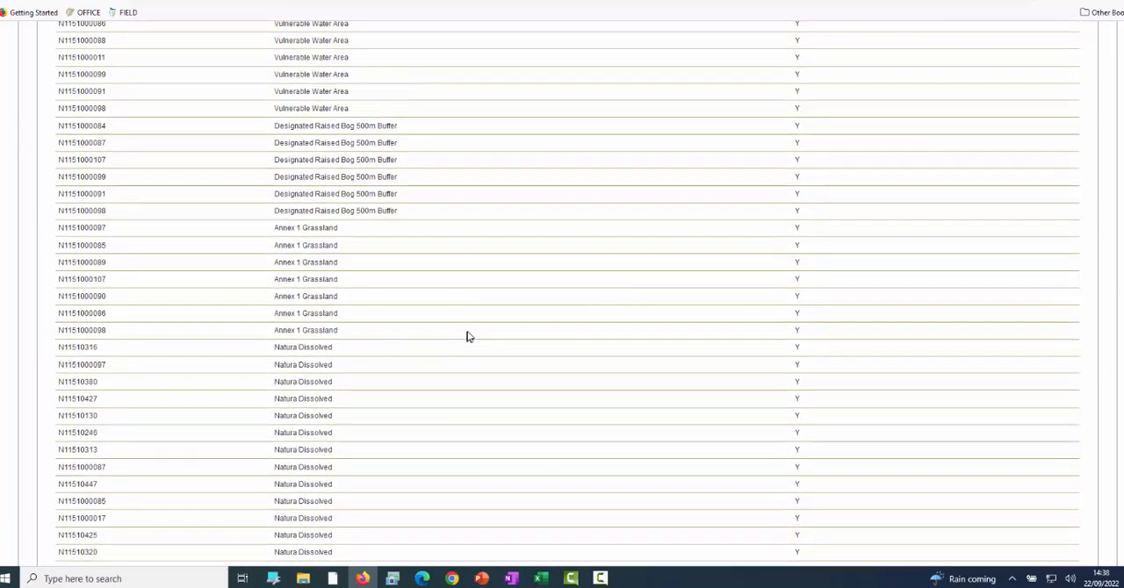
scroll(467, 336, up, 15)
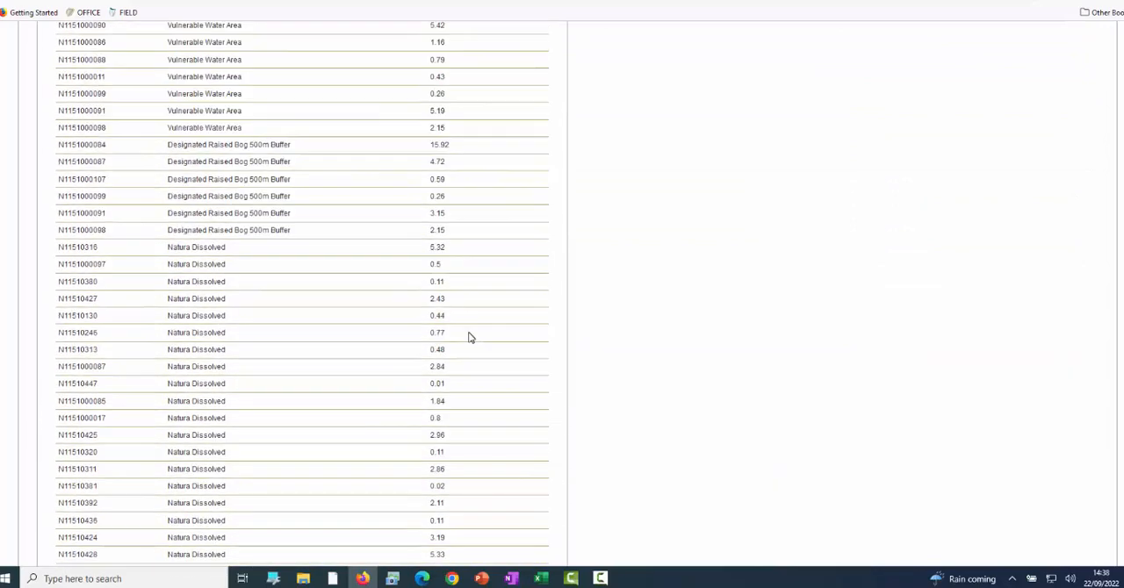
scroll(470, 337, up, 15)
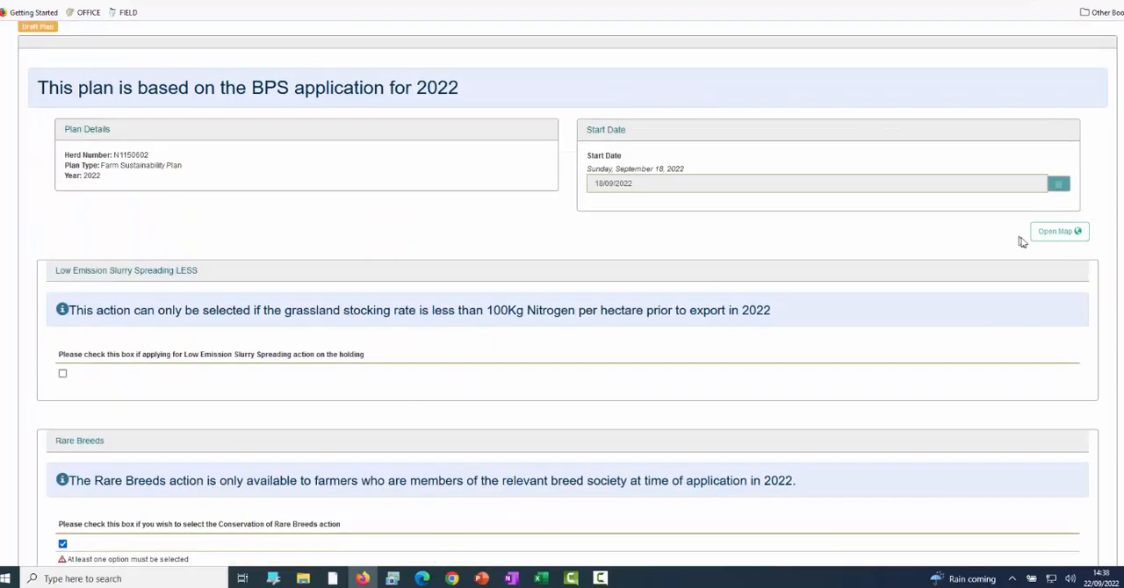
click(1048, 234)
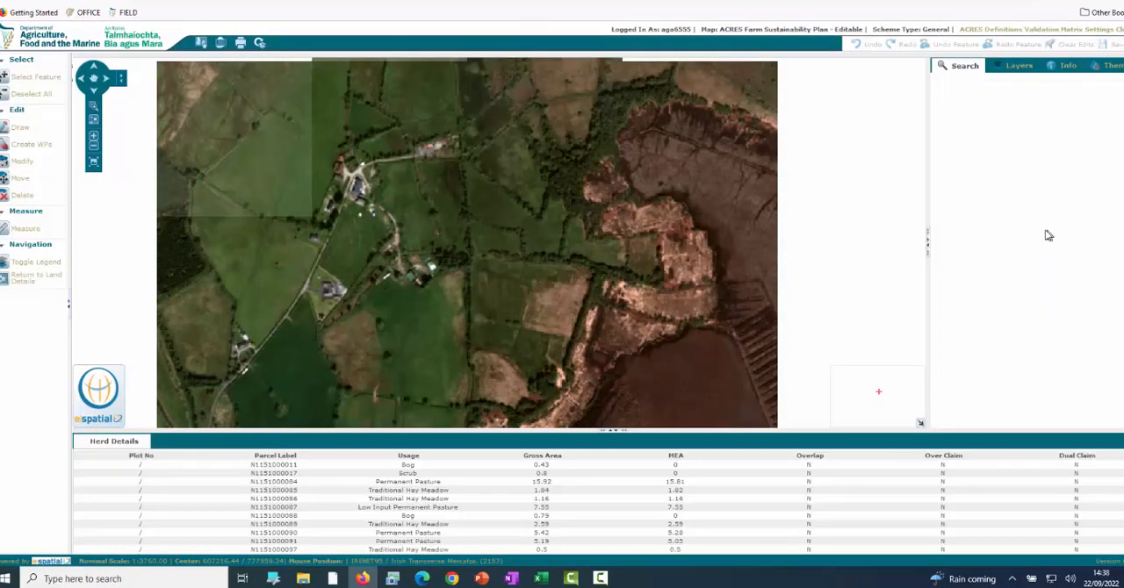
click(94, 81)
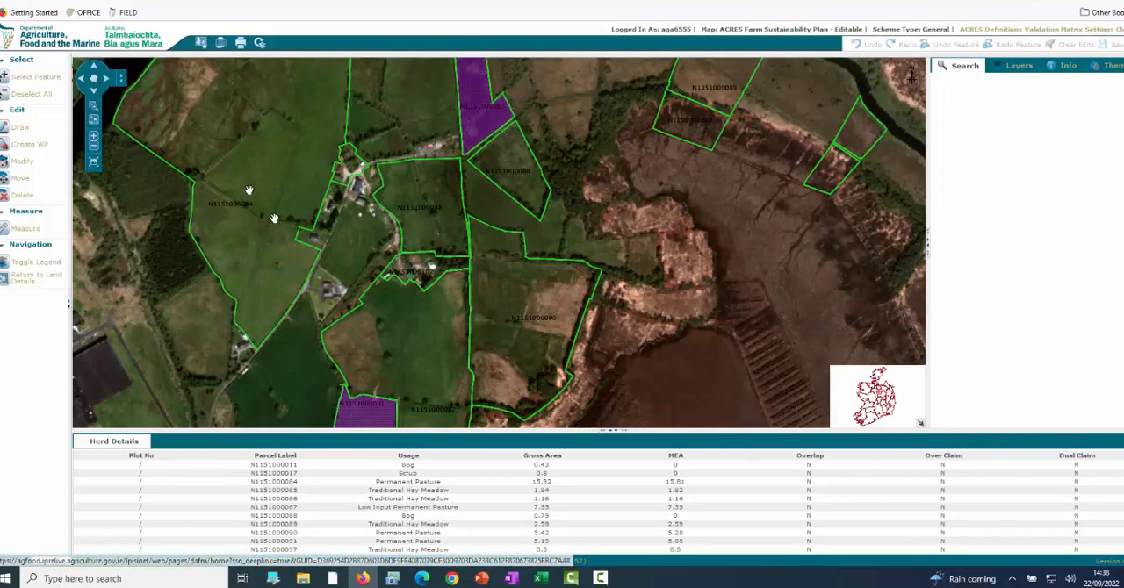
drag(352, 382, 402, 140)
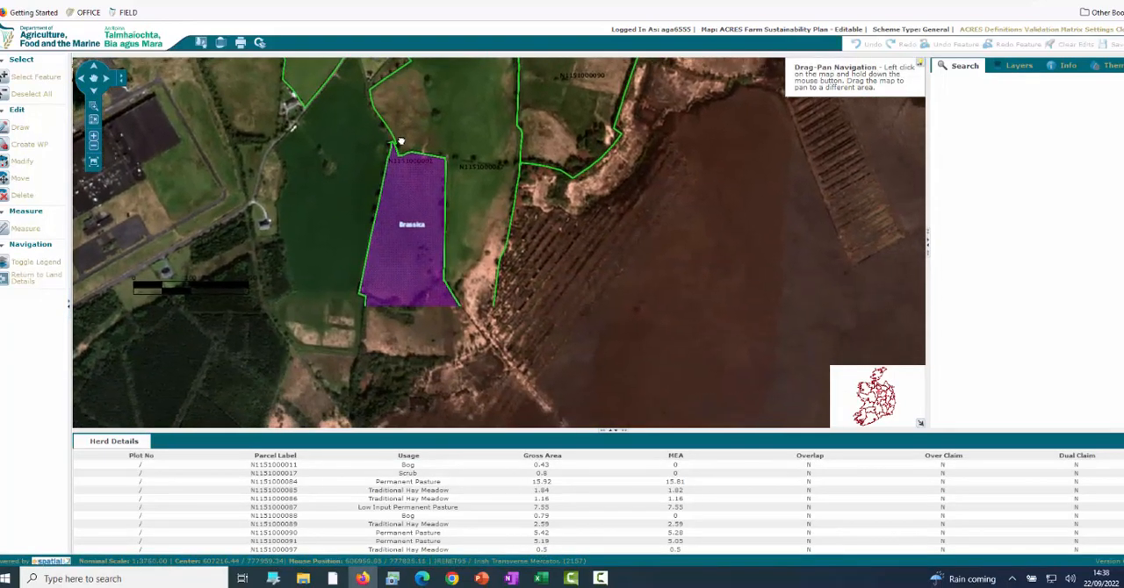
click(35, 78)
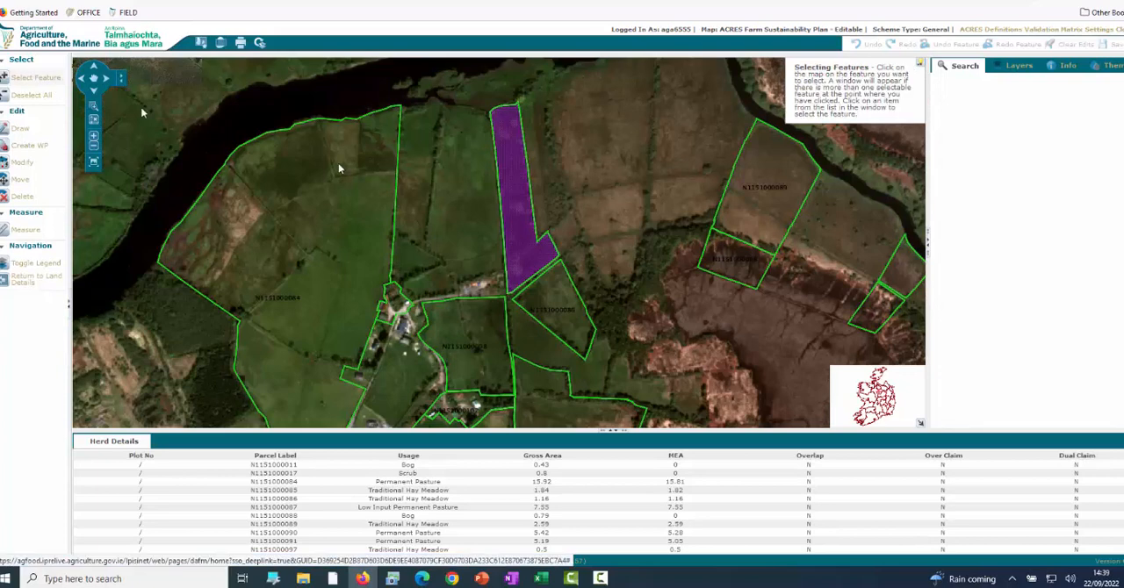
click(508, 199)
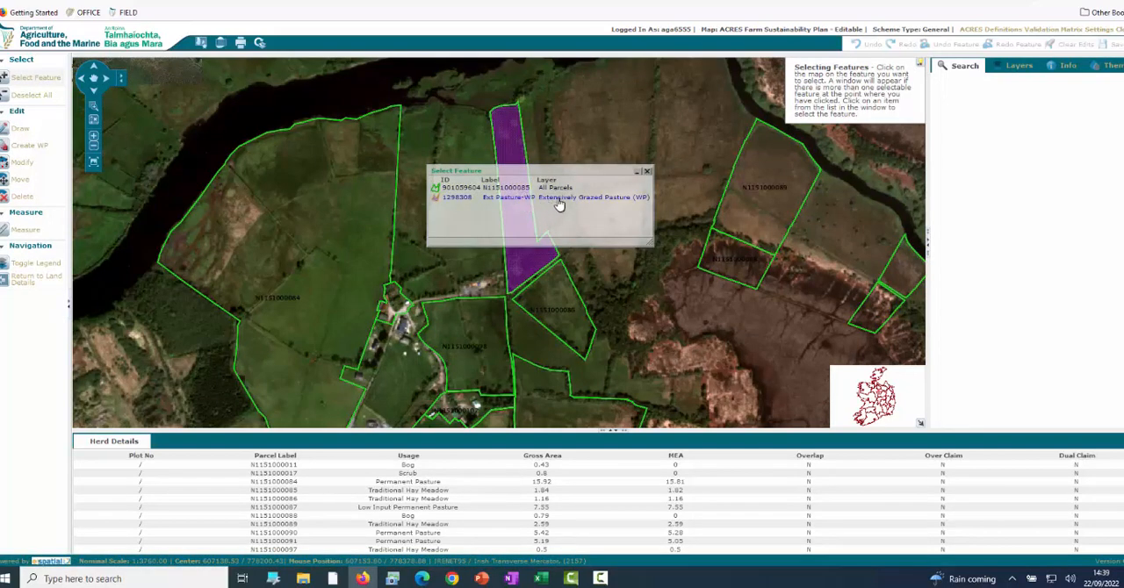
click(557, 188)
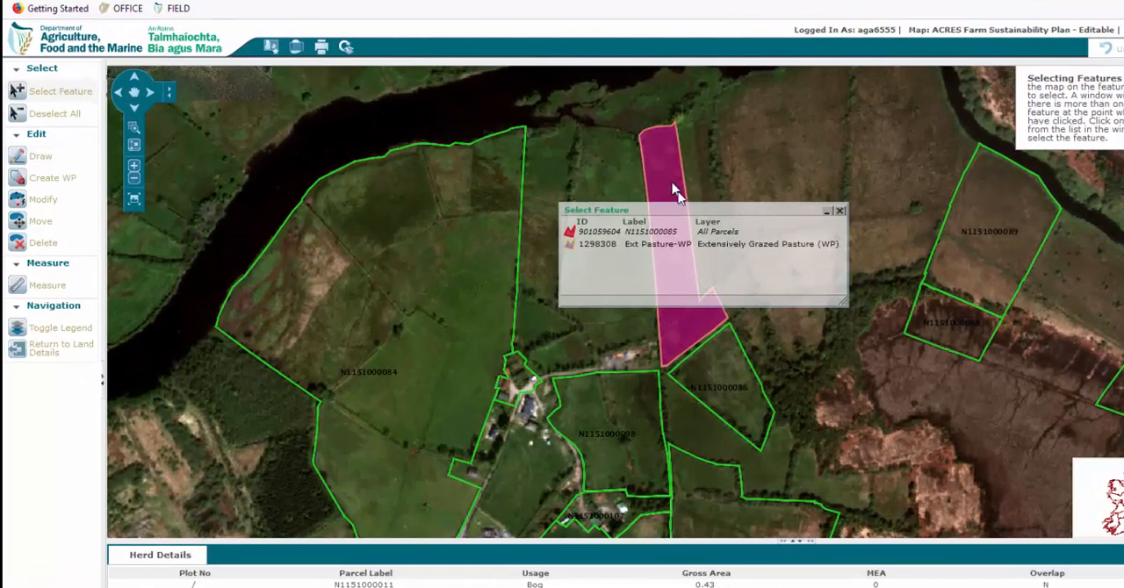
drag(685, 211, 376, 191)
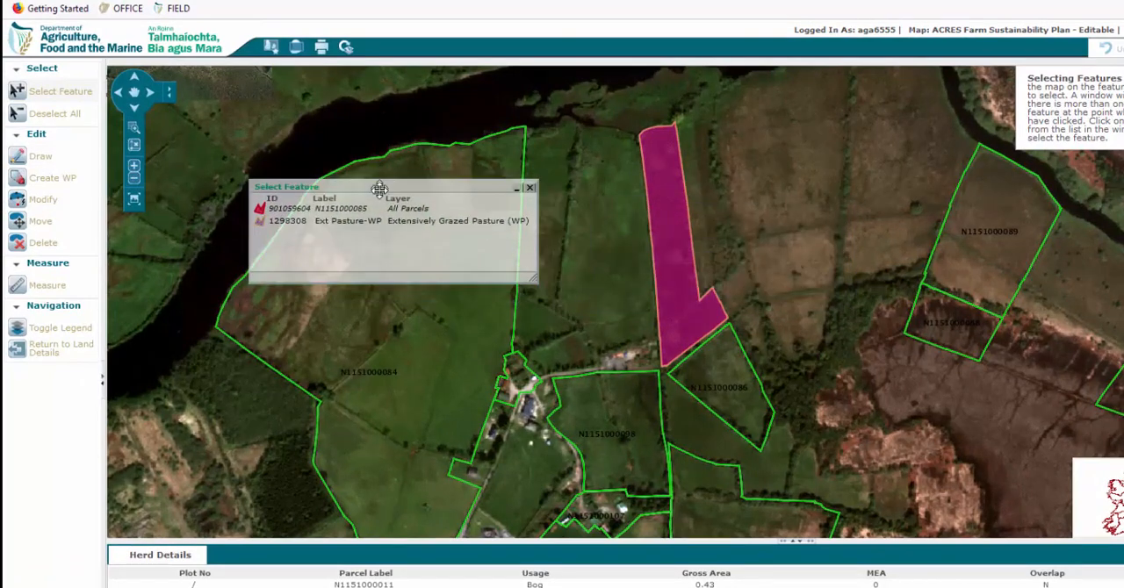
click(40, 155)
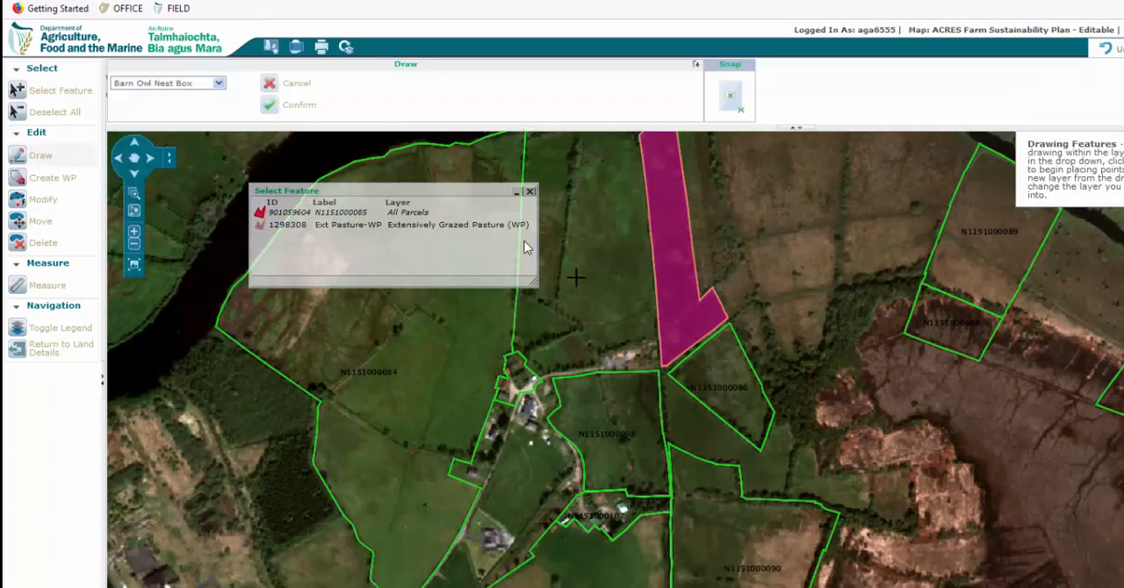
click(219, 83)
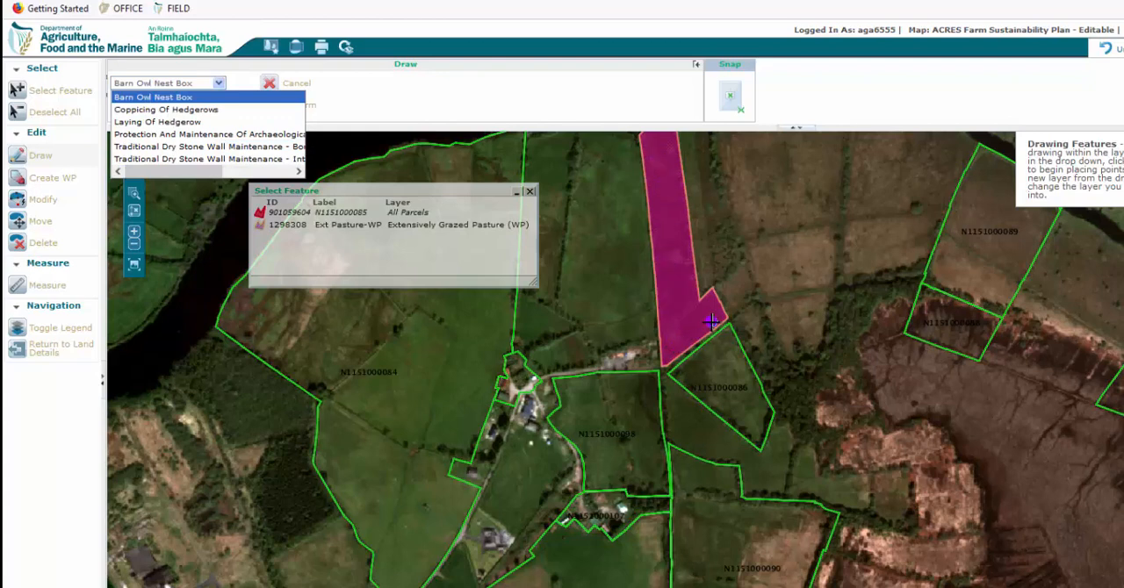
click(268, 85)
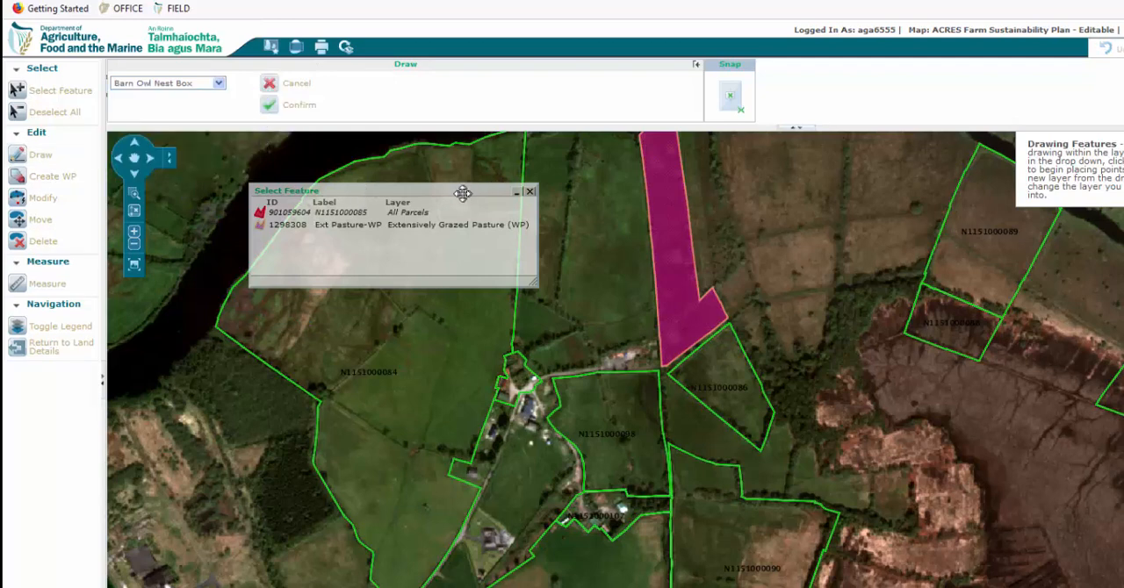
drag(463, 192, 942, 238)
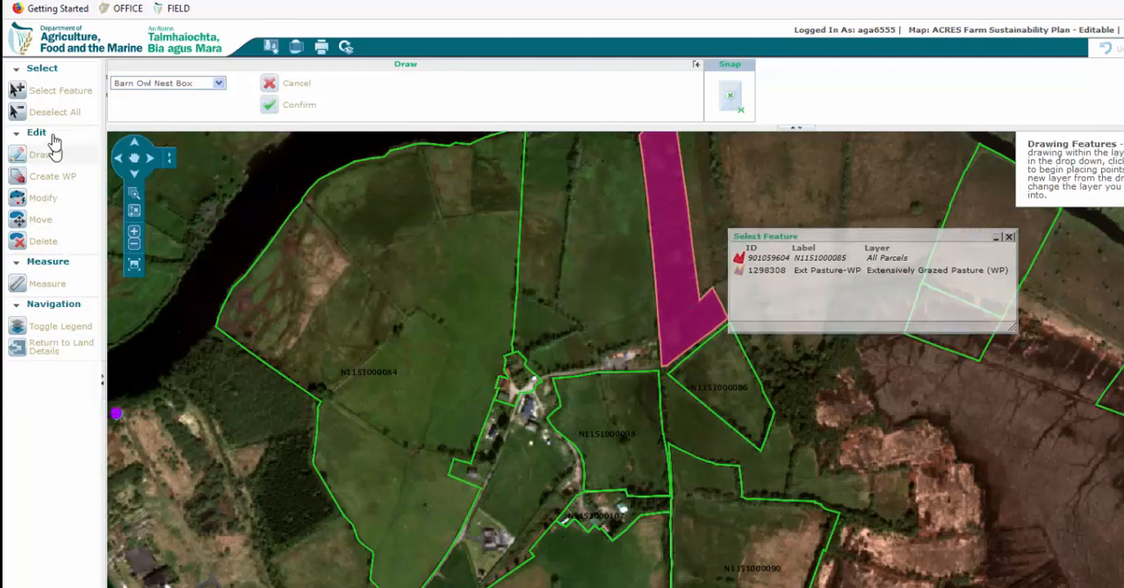
click(51, 112)
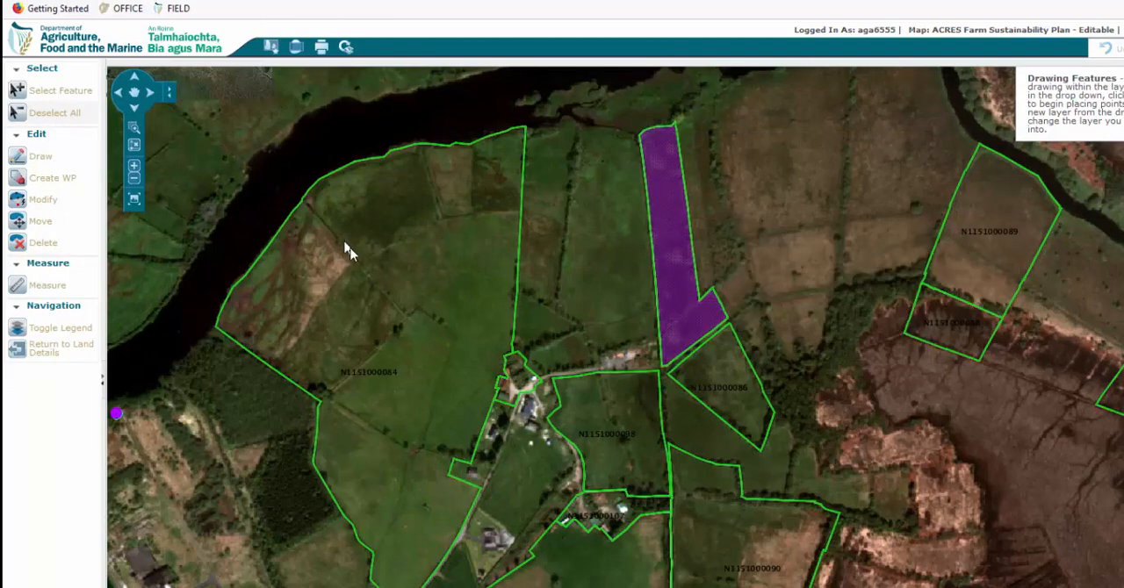
click(135, 92)
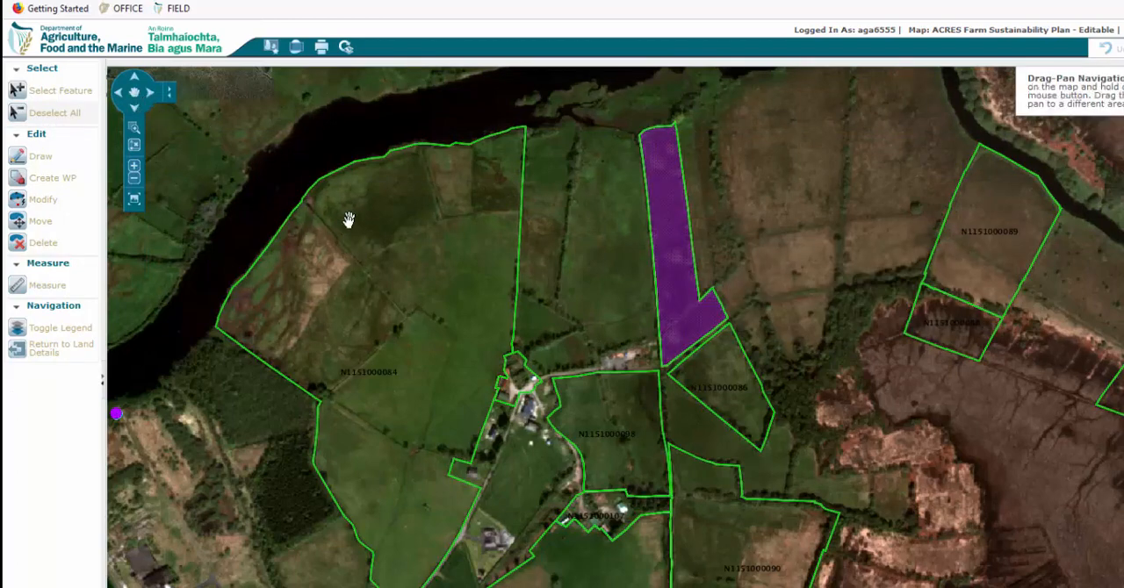
drag(348, 220, 602, 204)
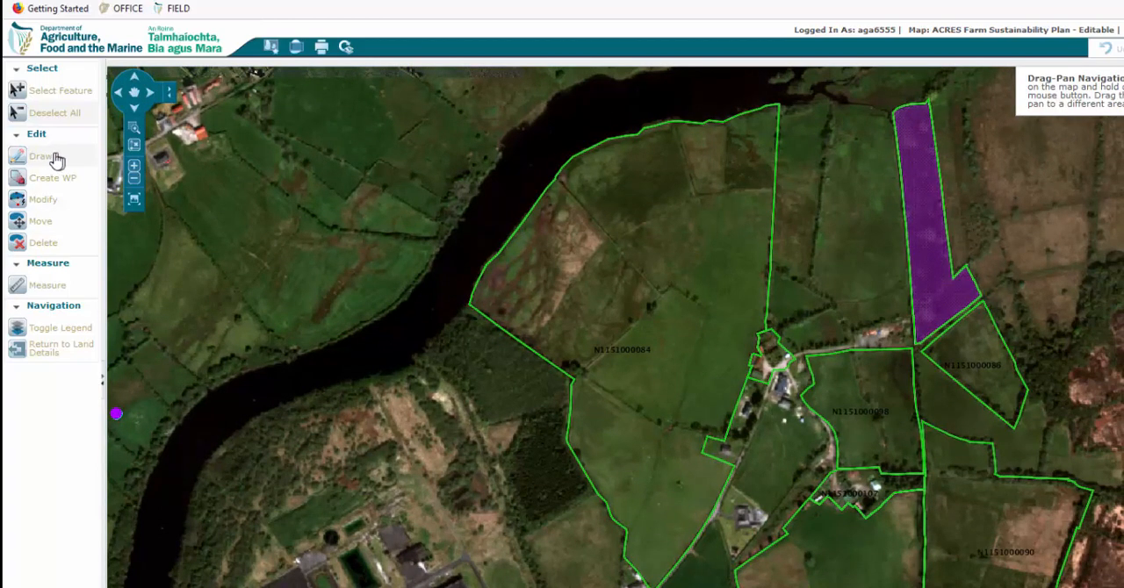
click(18, 90)
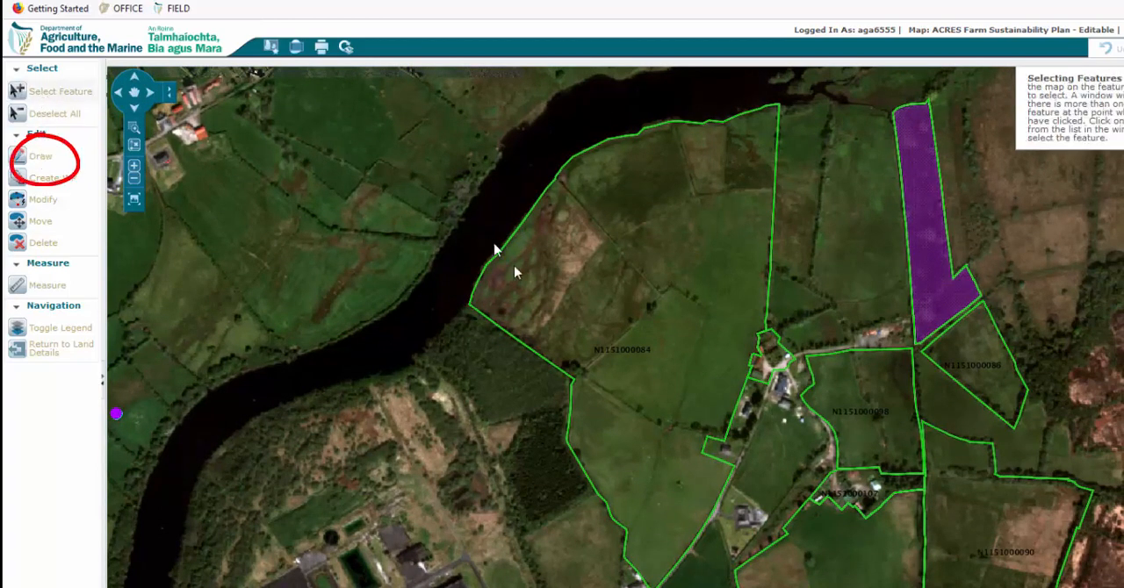
click(585, 291)
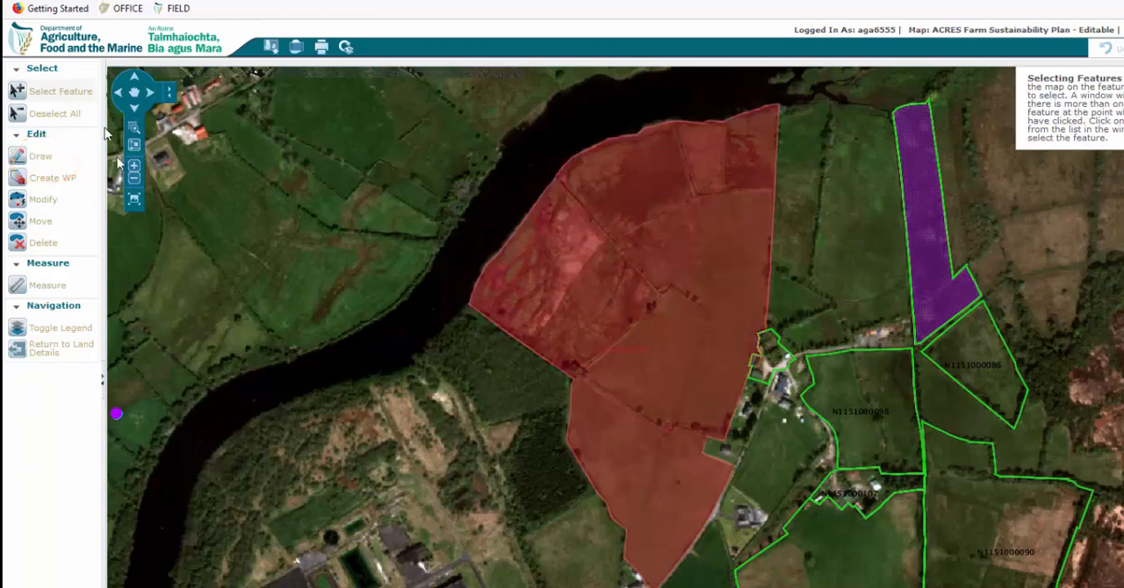
click(41, 156)
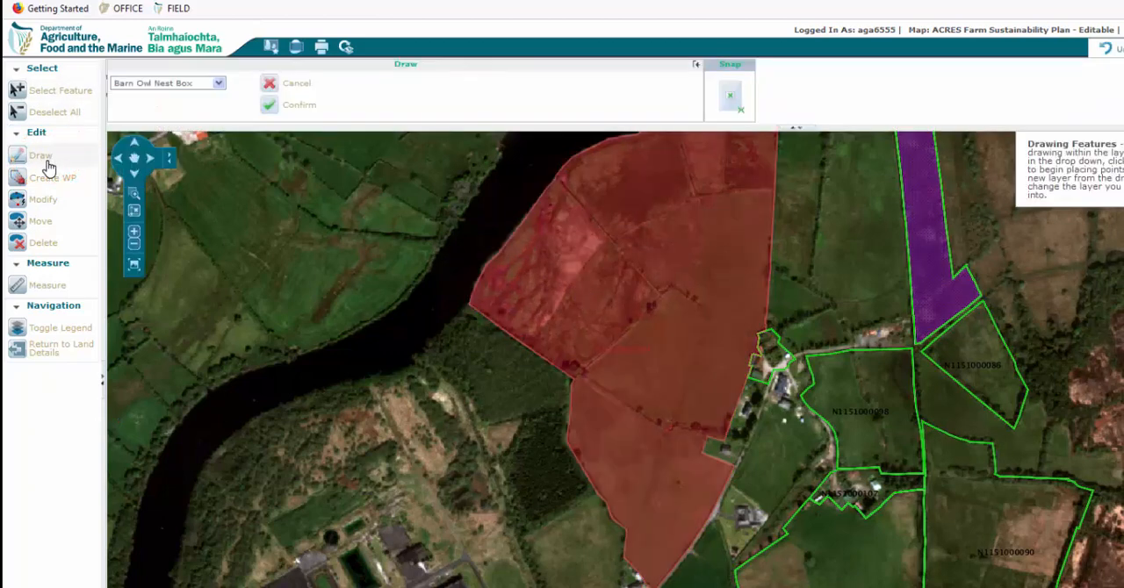
click(220, 85)
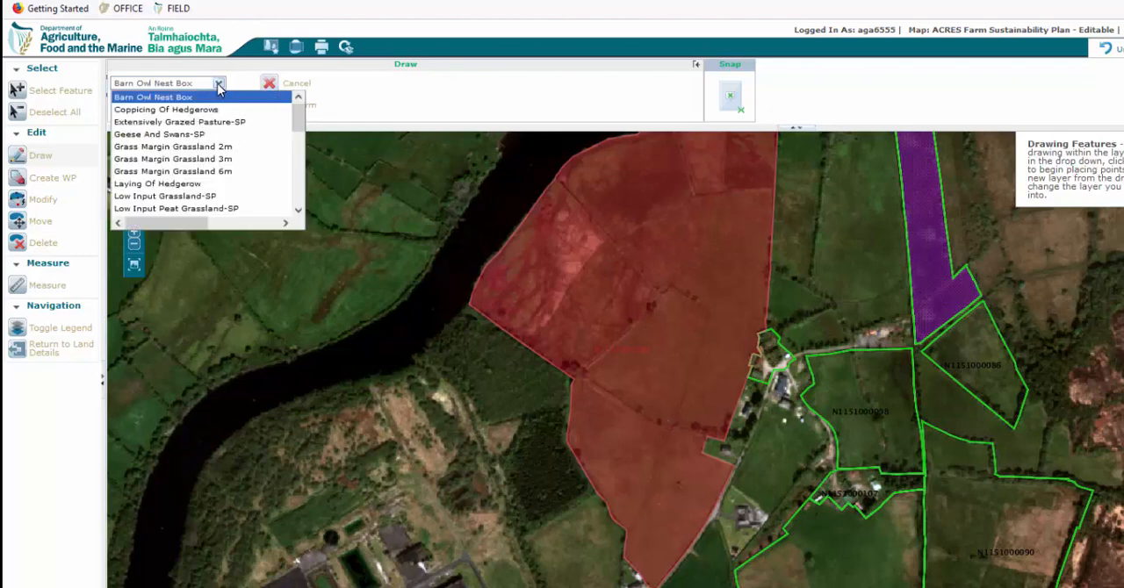
click(211, 128)
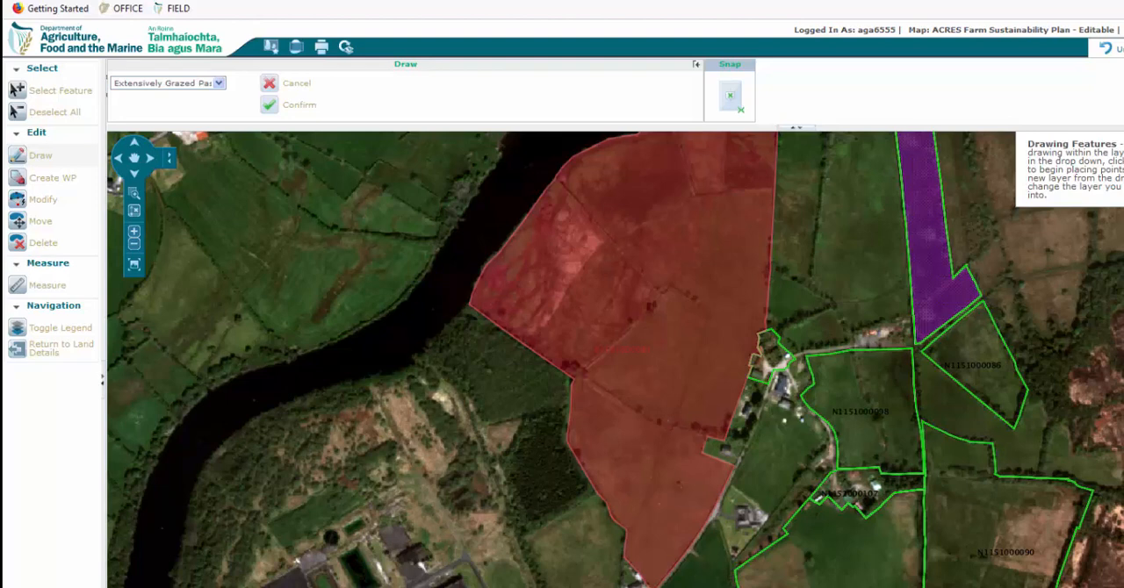
click(551, 171)
click(654, 301)
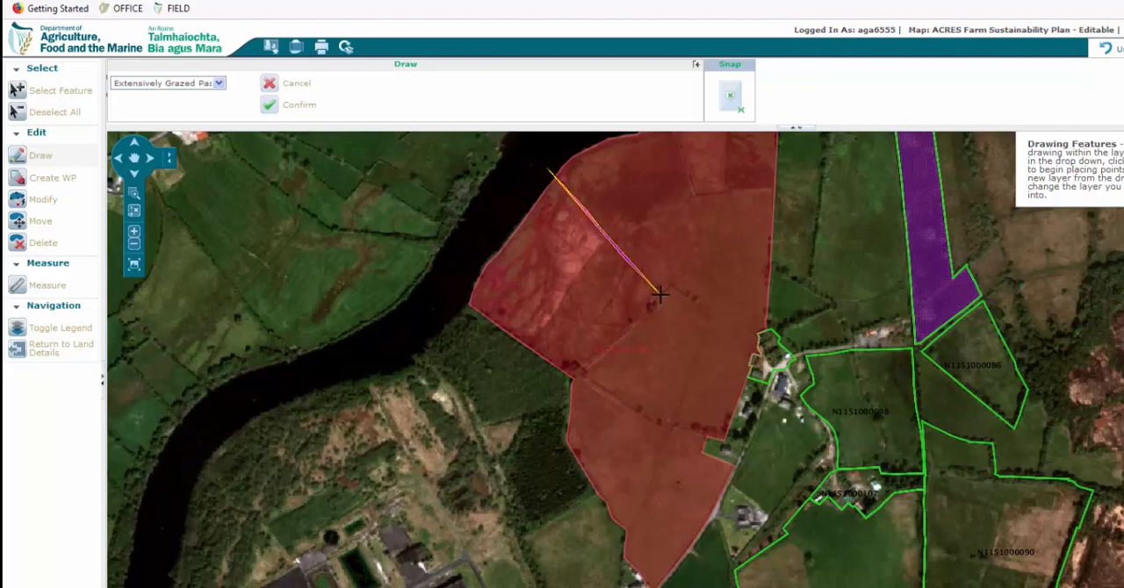
click(659, 296)
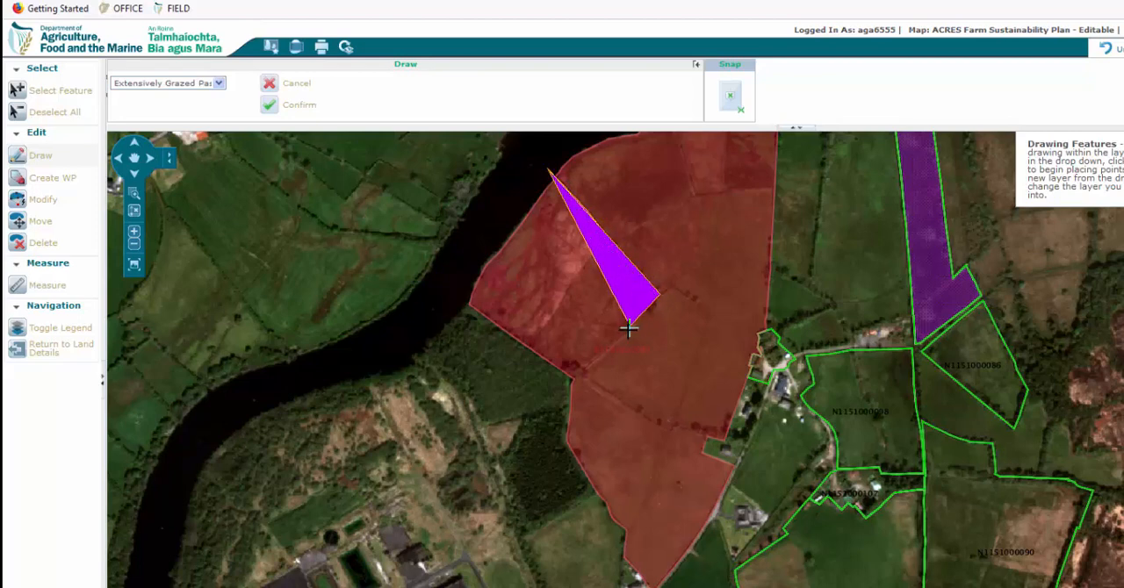
click(627, 329)
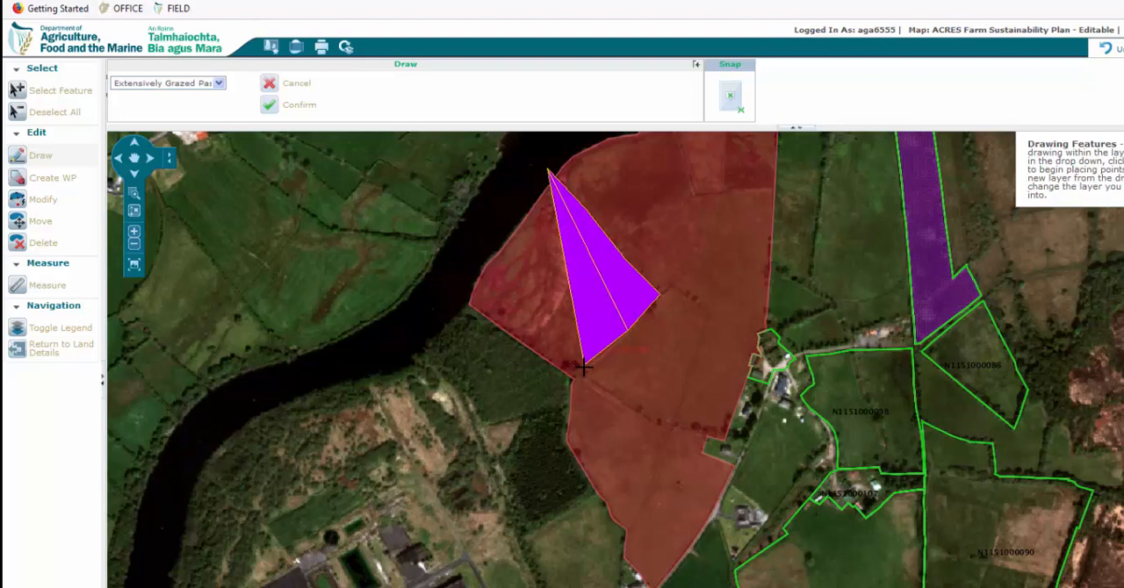
click(583, 369)
click(569, 382)
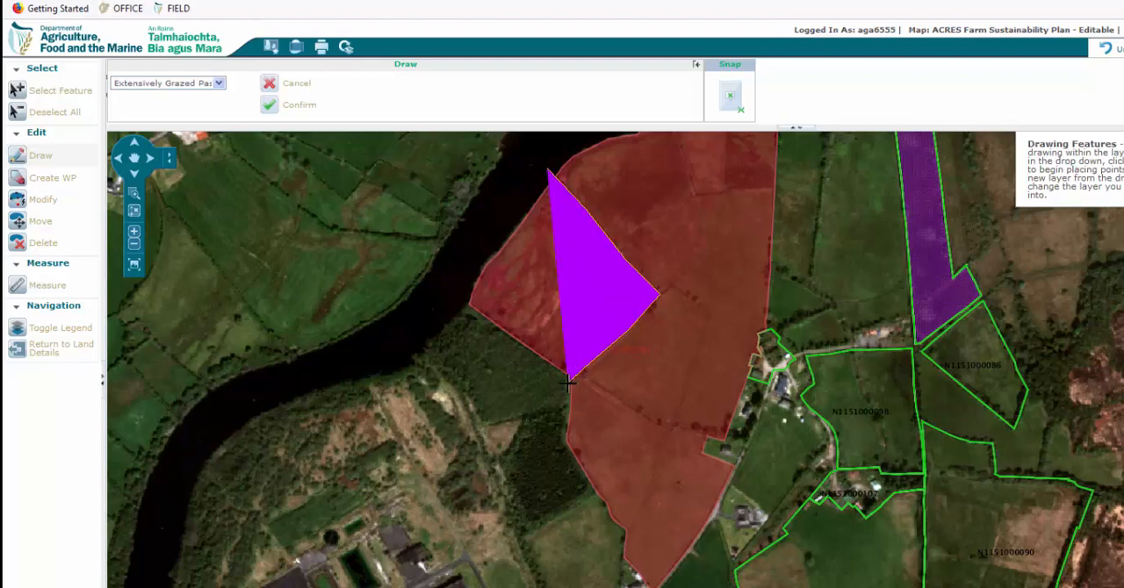
double_click(422, 310)
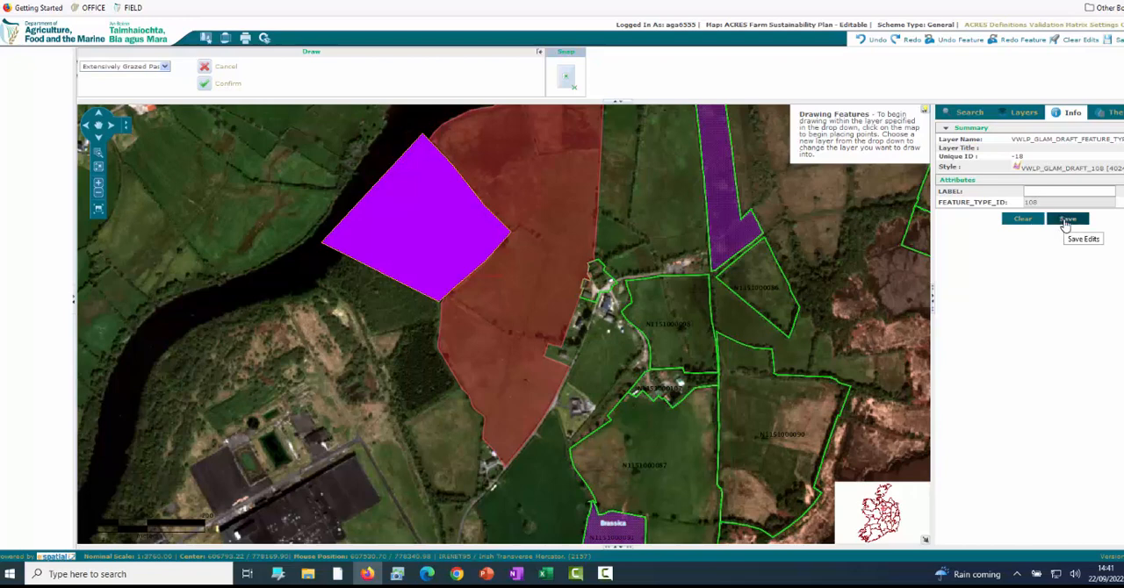
click(1066, 222)
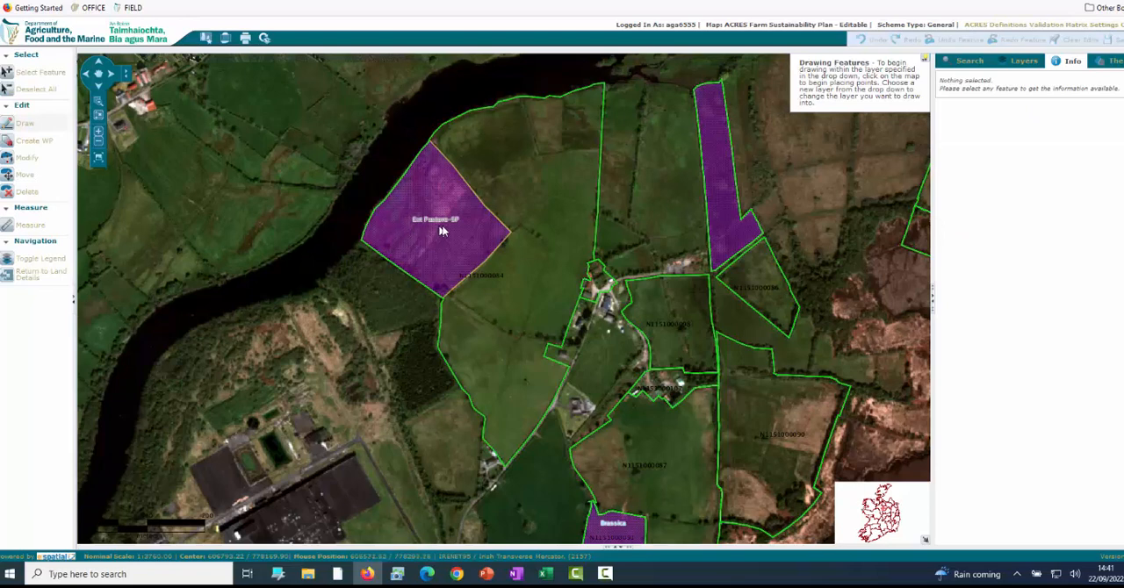
click(99, 76)
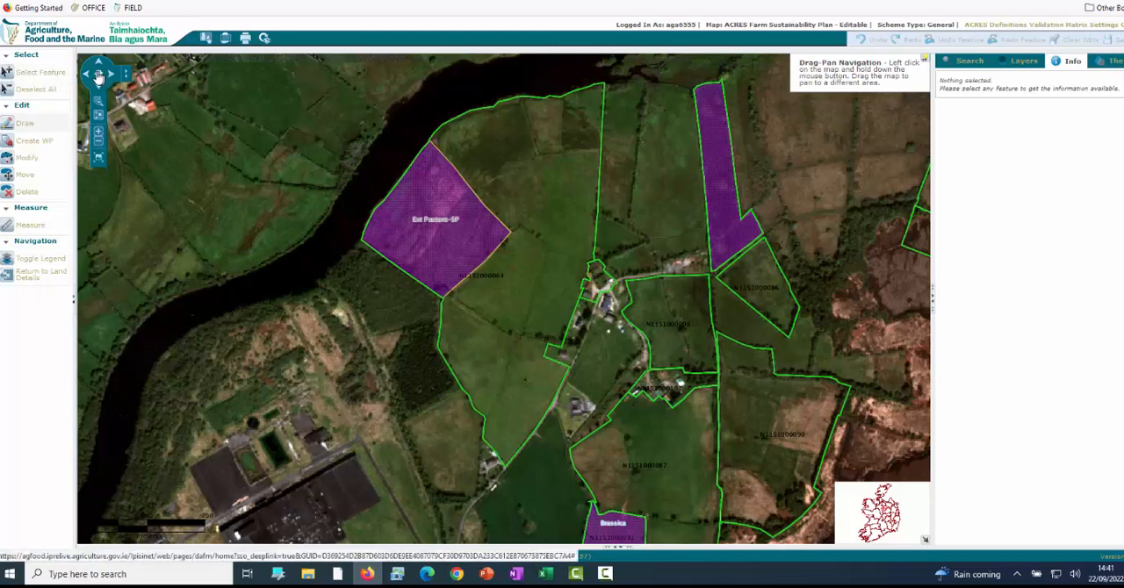
click(47, 76)
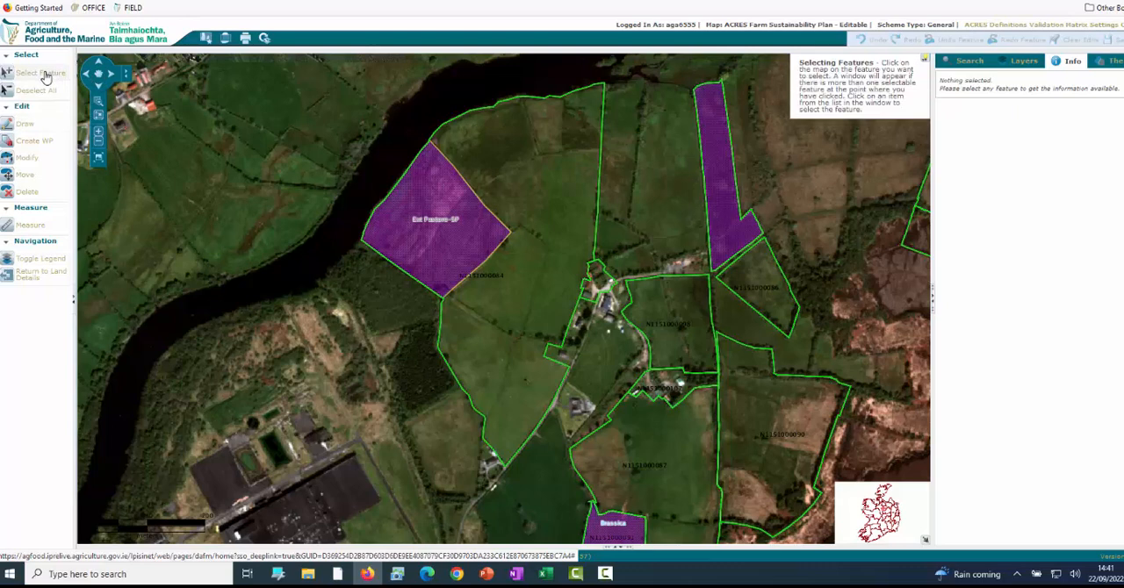
click(519, 299)
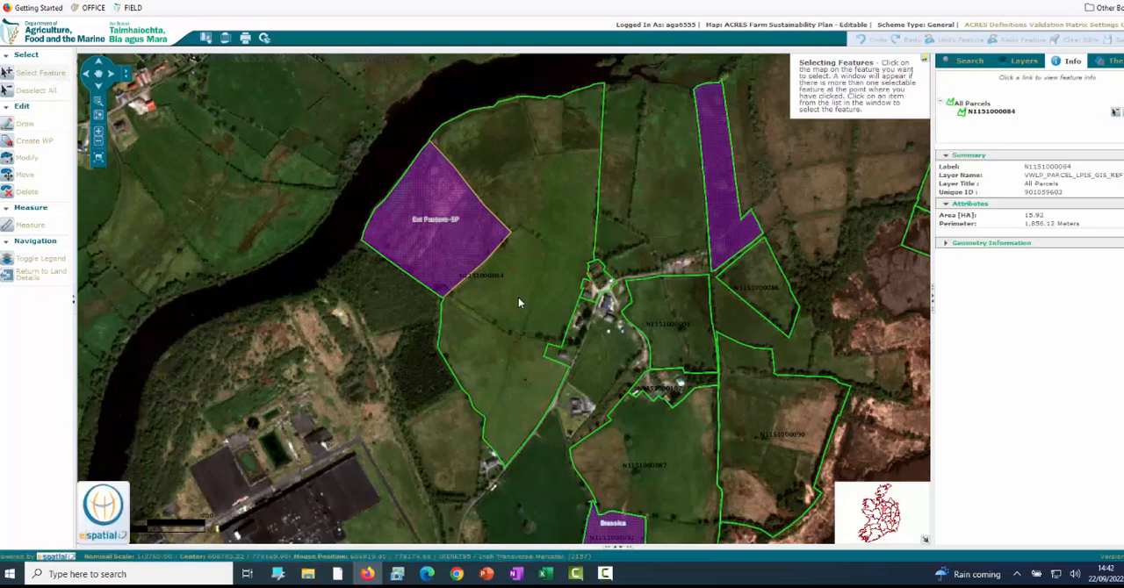
click(26, 125)
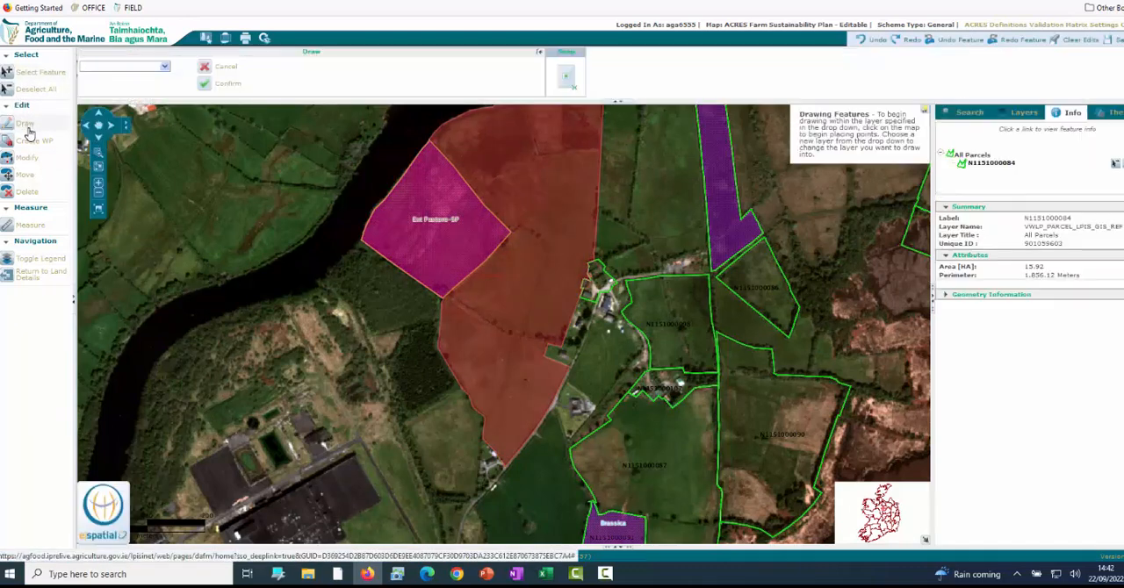
click(165, 67)
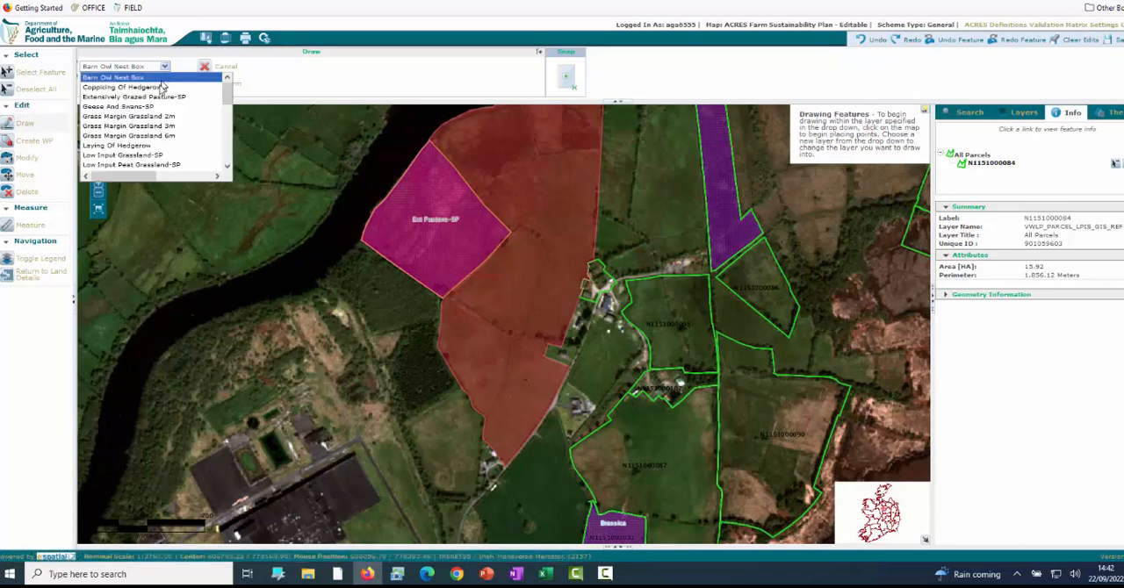
click(137, 156)
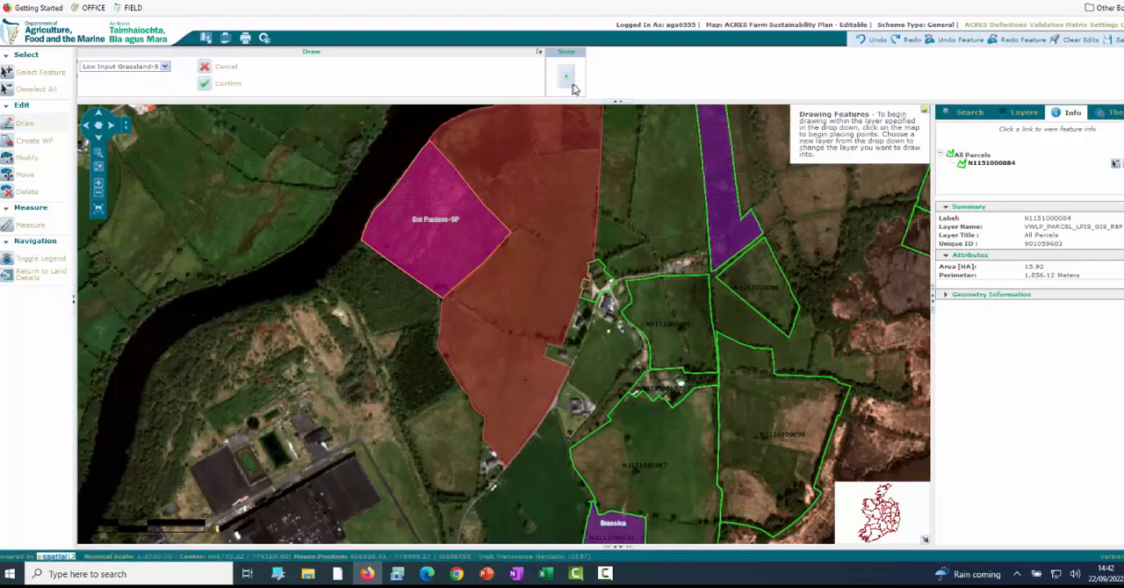
click(567, 77)
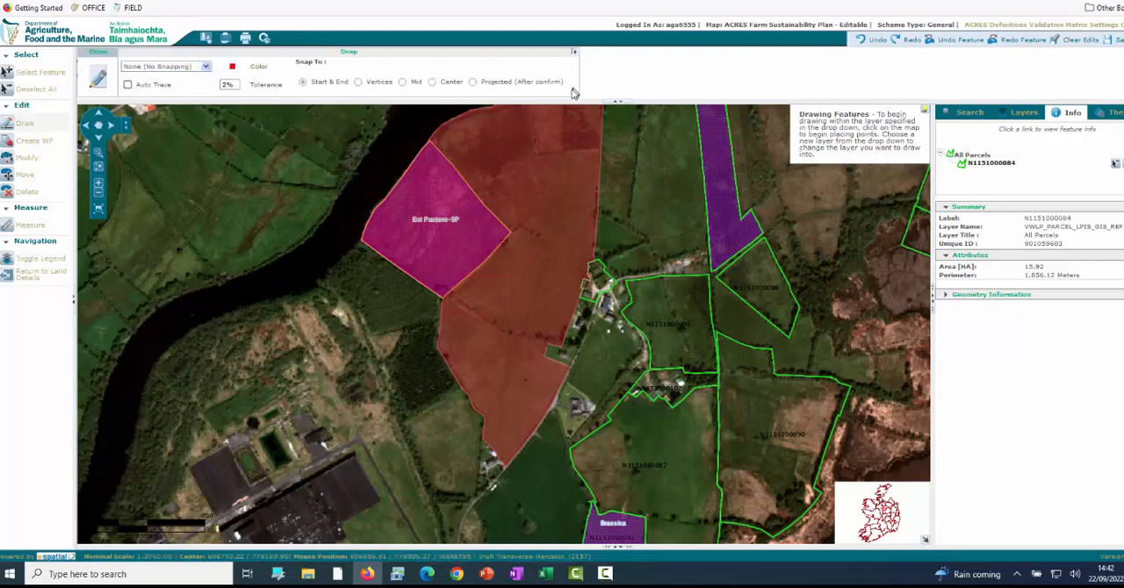
click(620, 102)
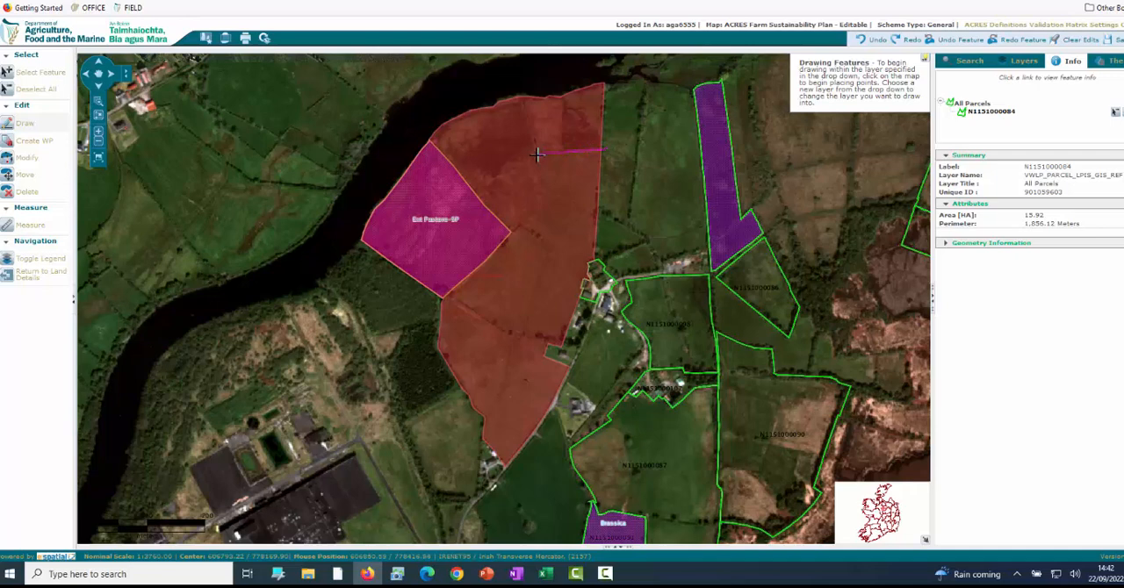
click(531, 158)
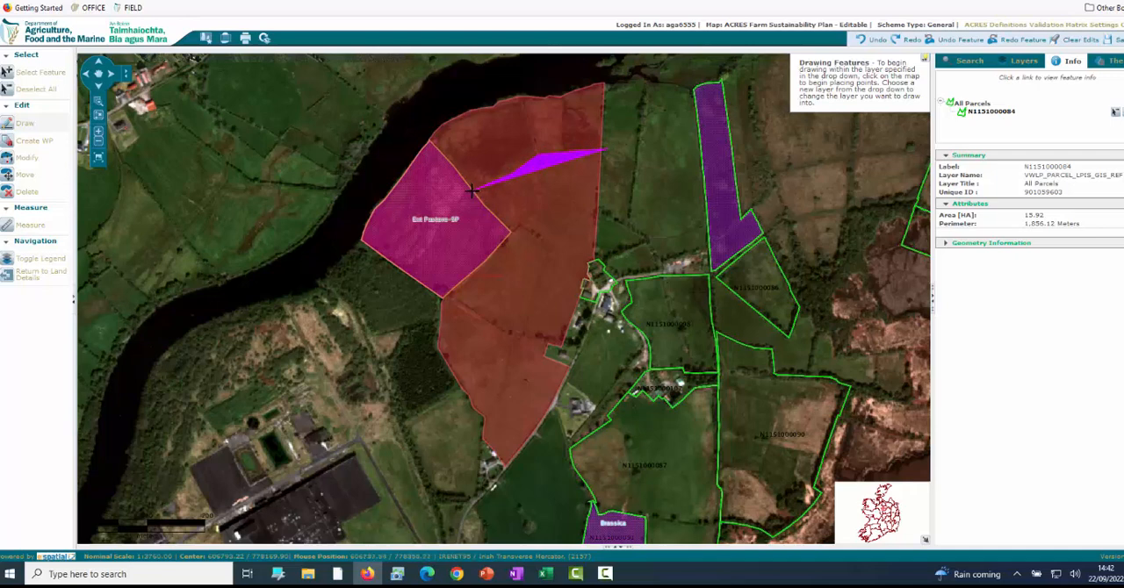
click(462, 192)
click(401, 140)
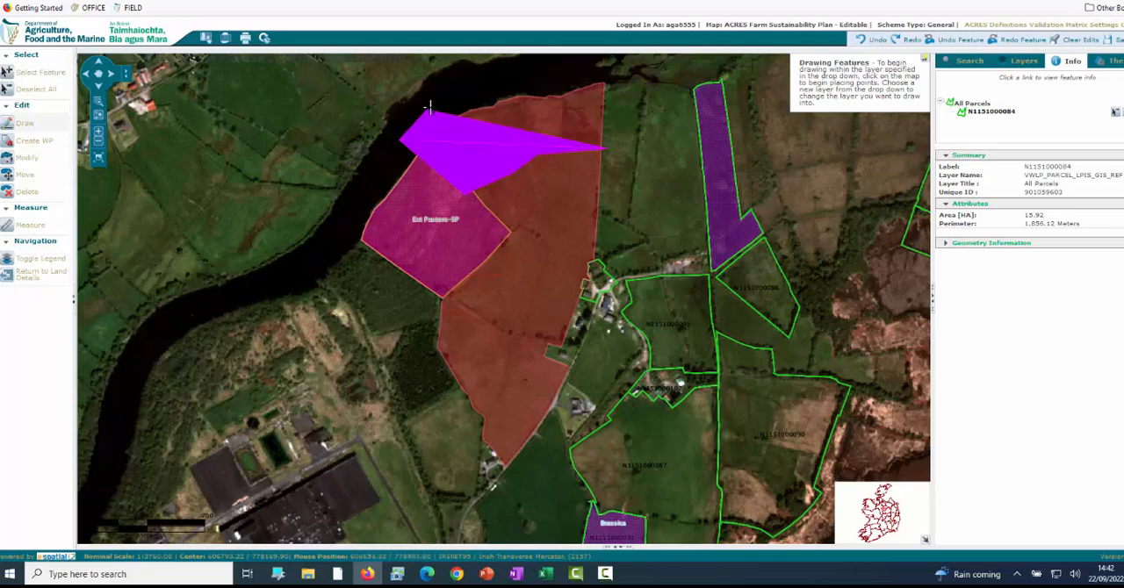
click(458, 94)
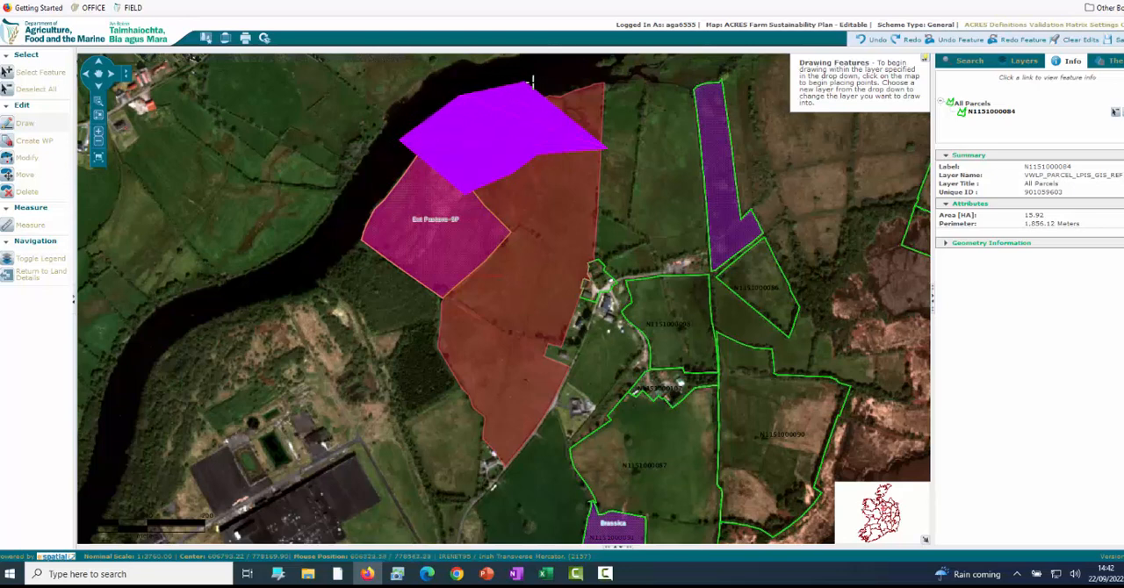
double_click(612, 78)
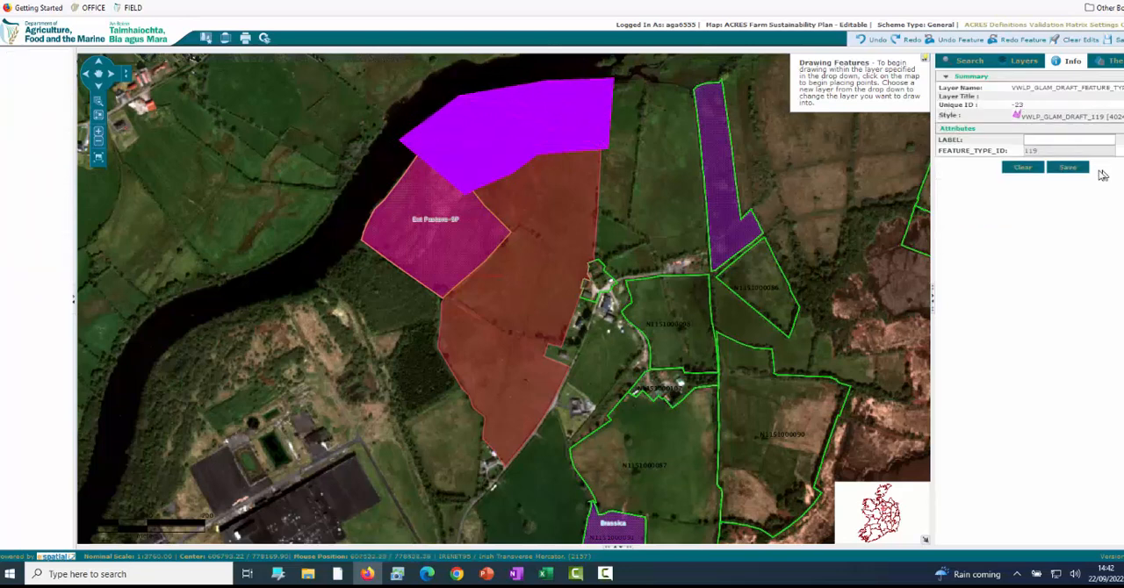
click(1066, 168)
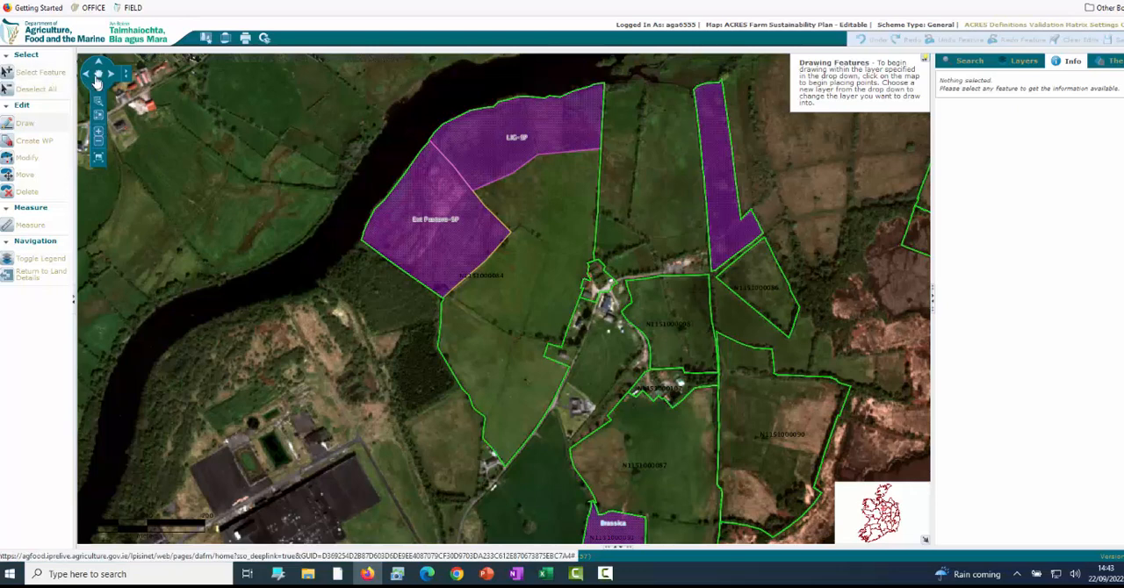
click(39, 73)
click(541, 279)
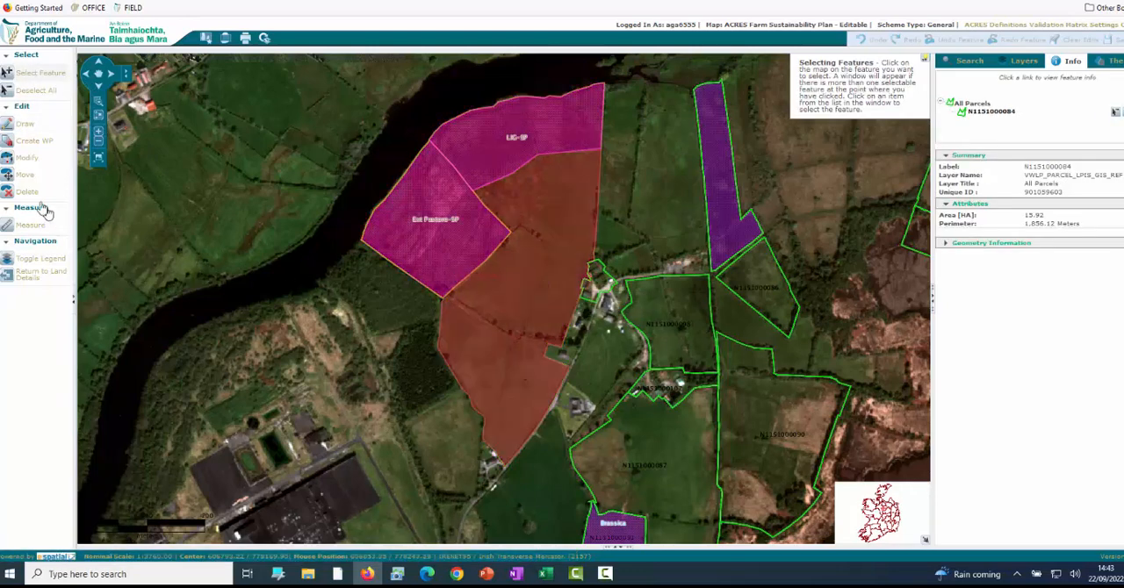
click(31, 126)
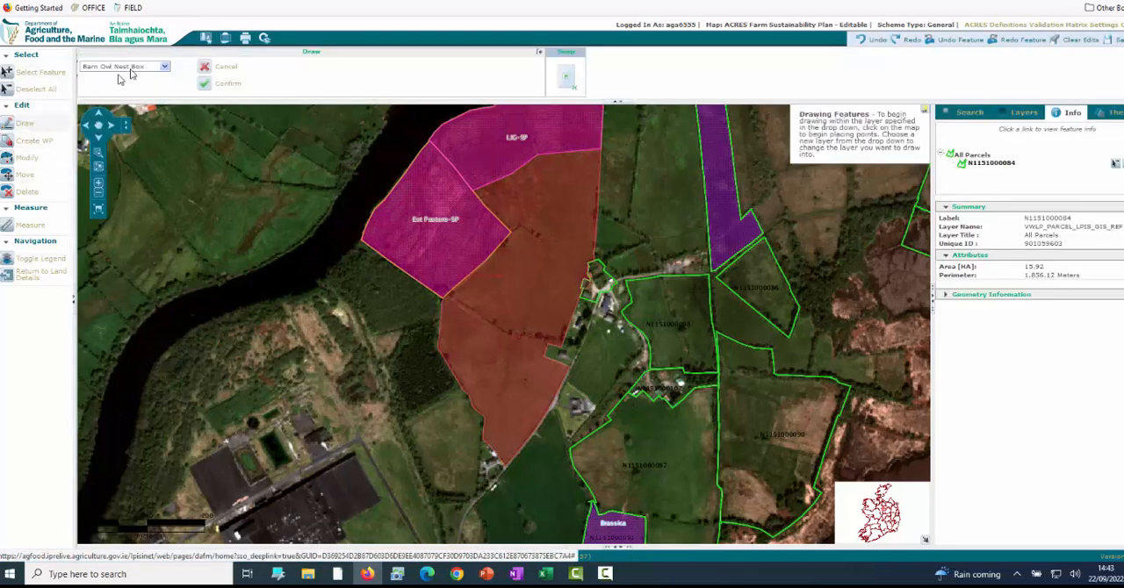
click(163, 68)
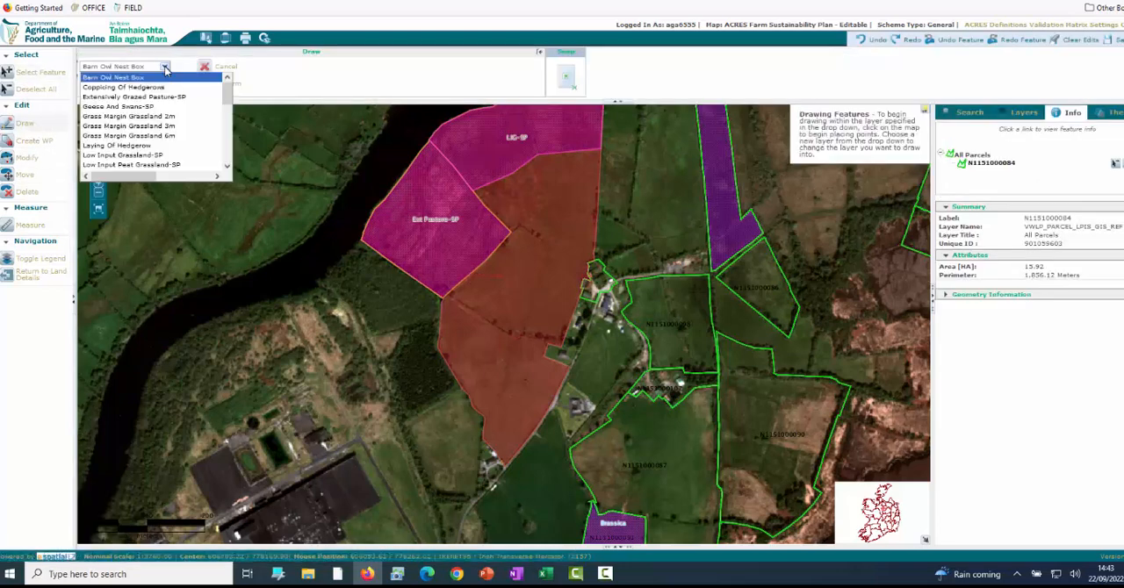
click(150, 136)
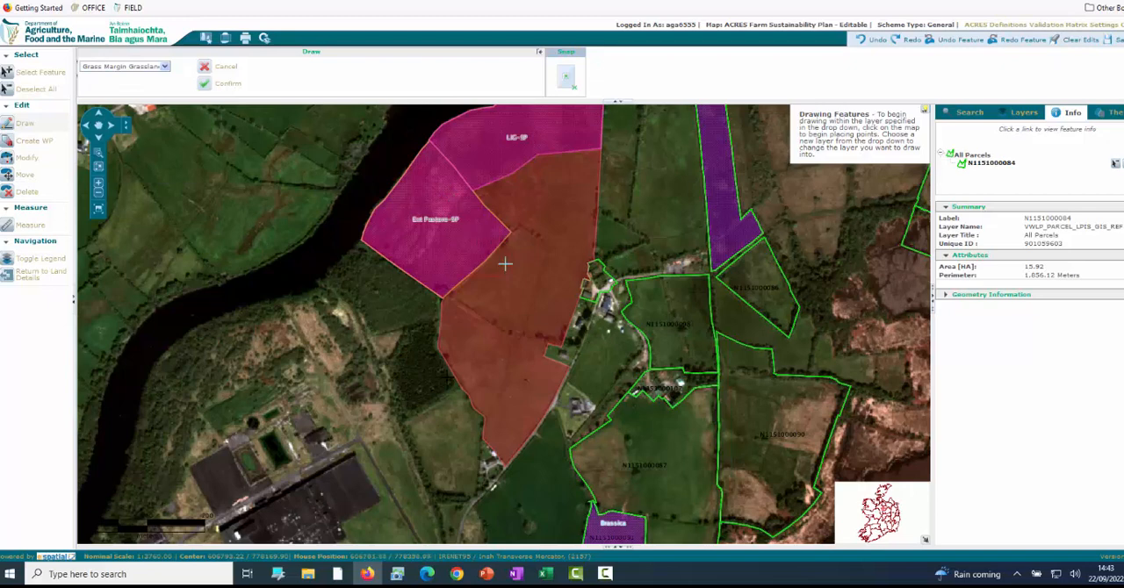
Draw a grass margin line about 178 m long down the parcel's eastern boundary, below the Low Input Grassland-SP area, and save it.
click(593, 153)
double_click(589, 255)
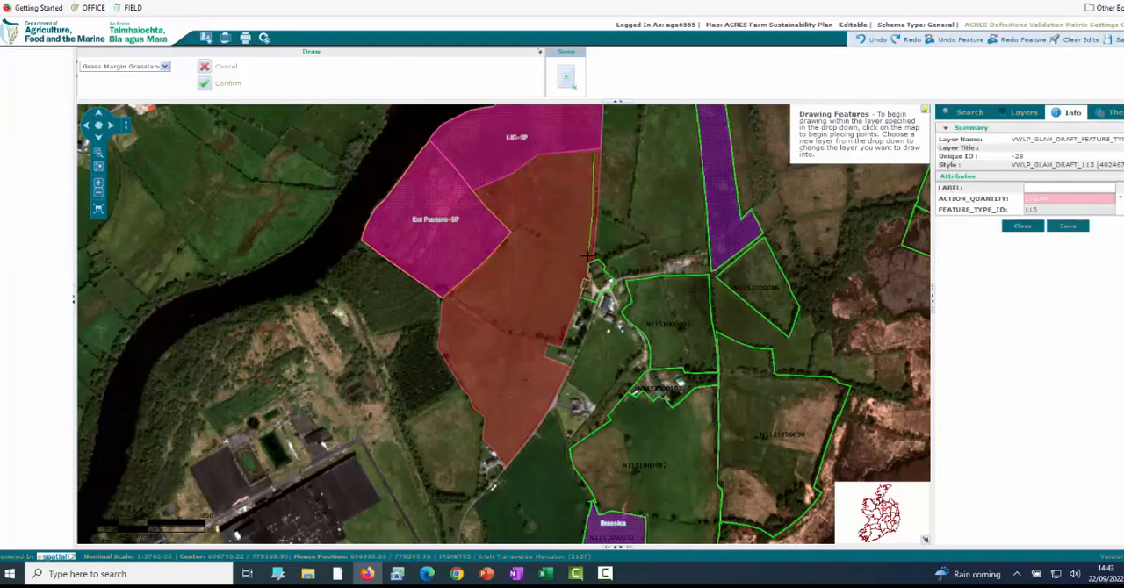
click(1071, 232)
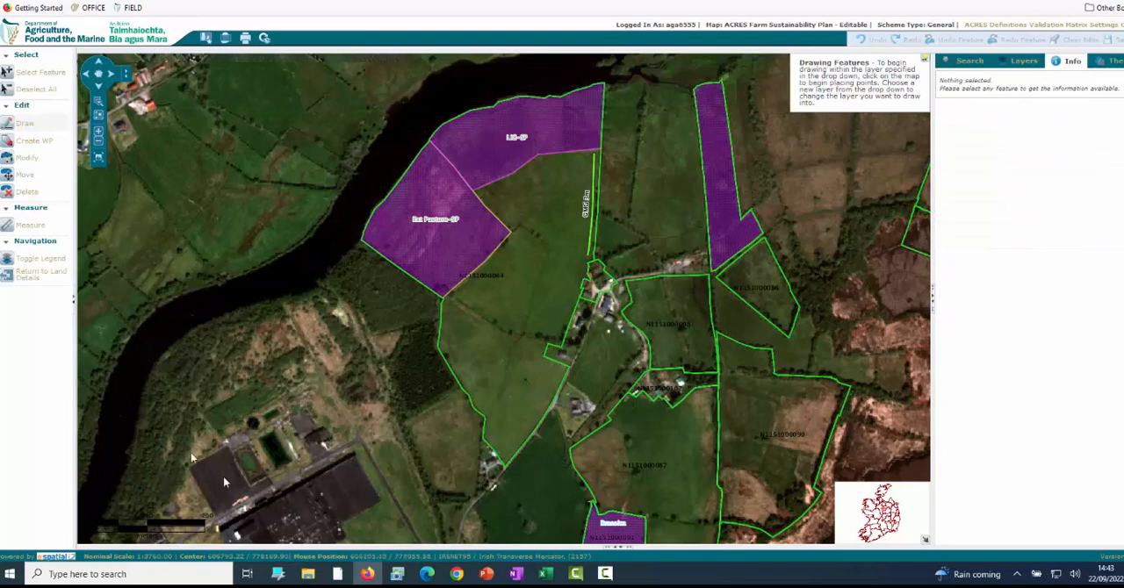
click(37, 74)
click(491, 301)
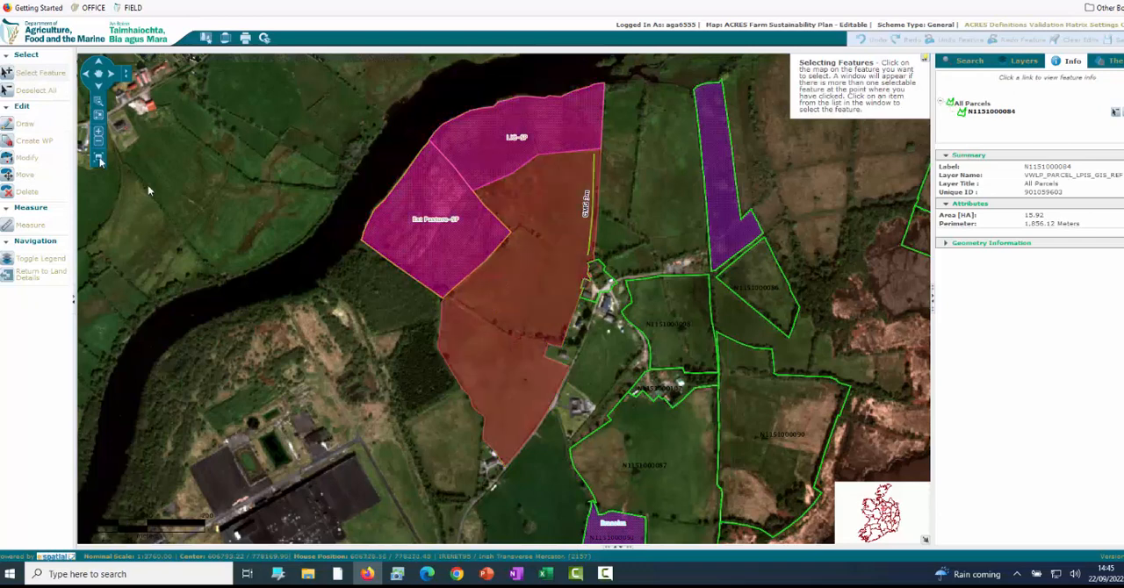
click(26, 126)
click(164, 68)
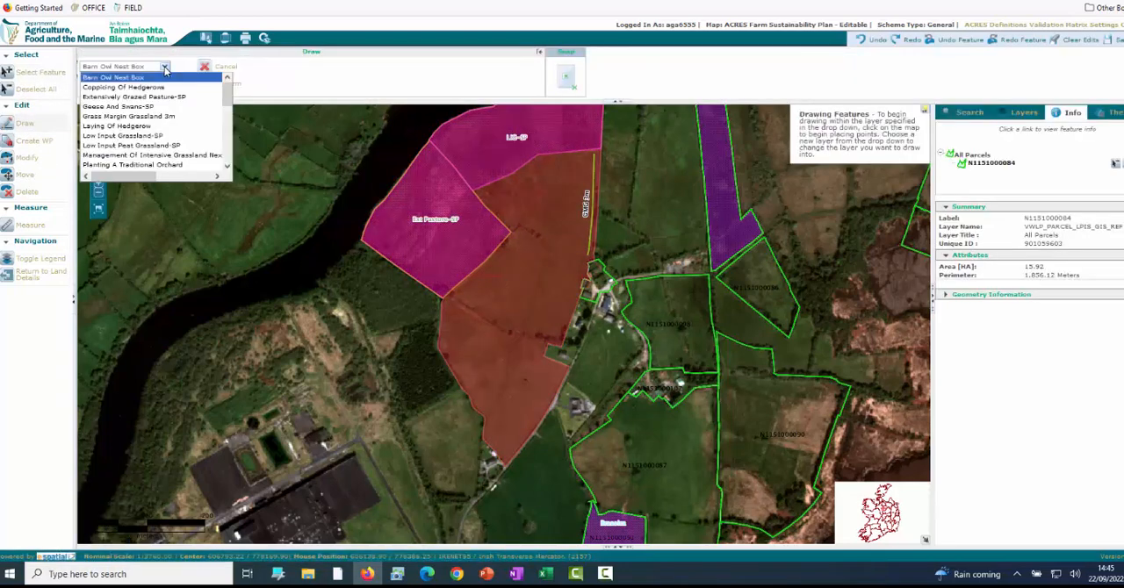
scroll(155, 138, down, 3)
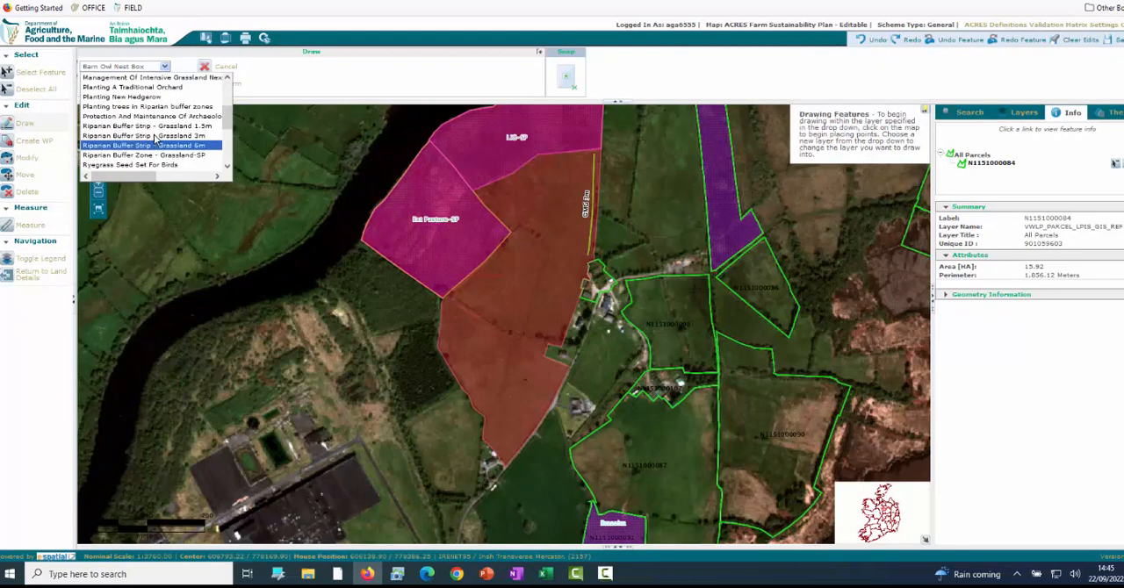
scroll(155, 138, up, 3)
scroll(153, 138, down, 2)
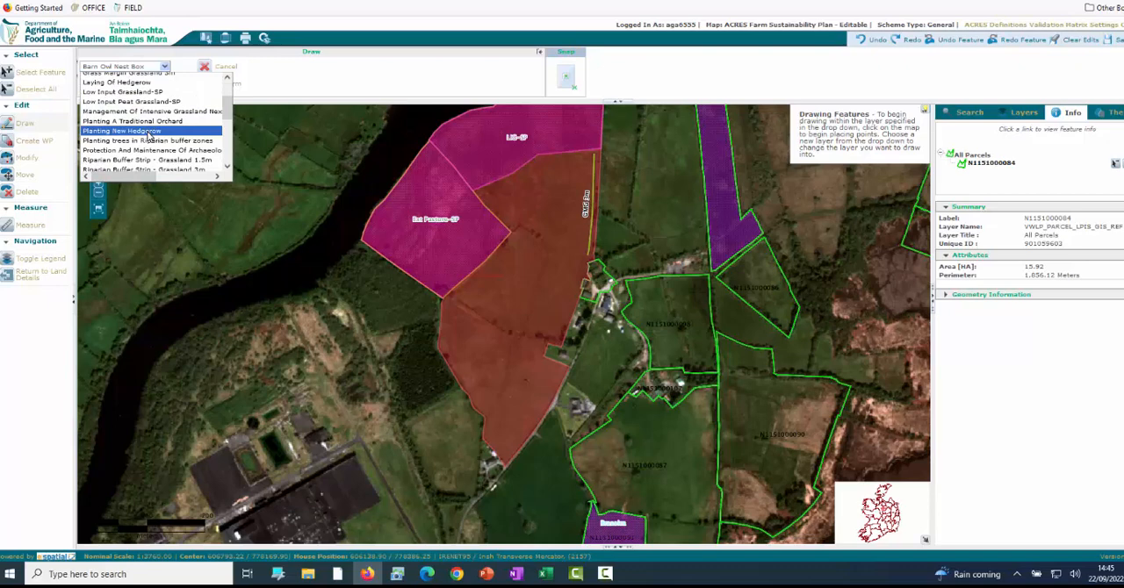
click(151, 131)
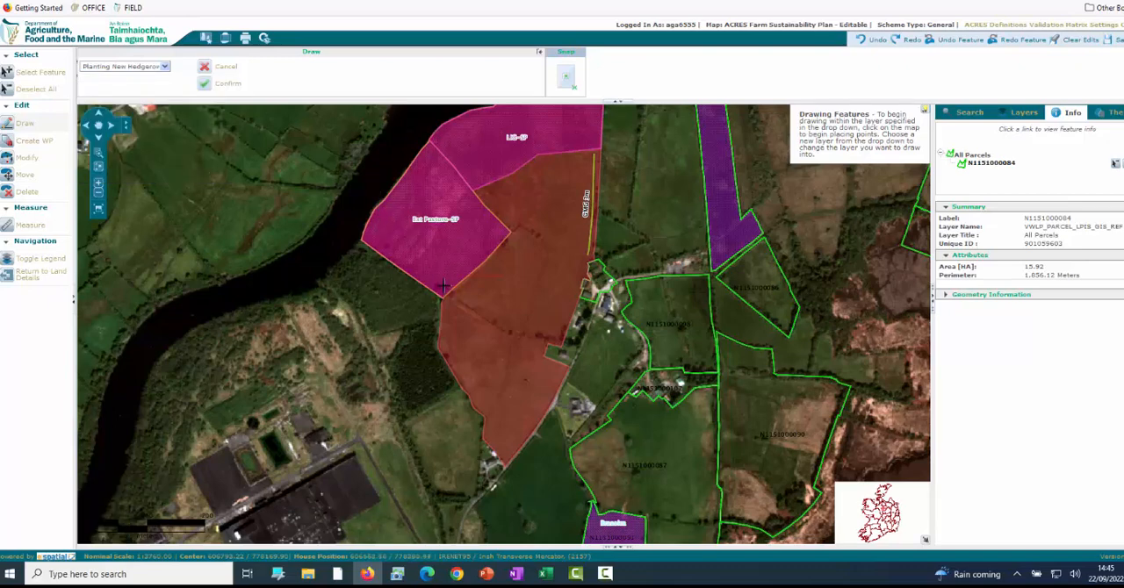
Try to save a new hedgerow line drawn along the southeastern edge of the Extensively Grazed Pasture-SP area.
double_click(500, 234)
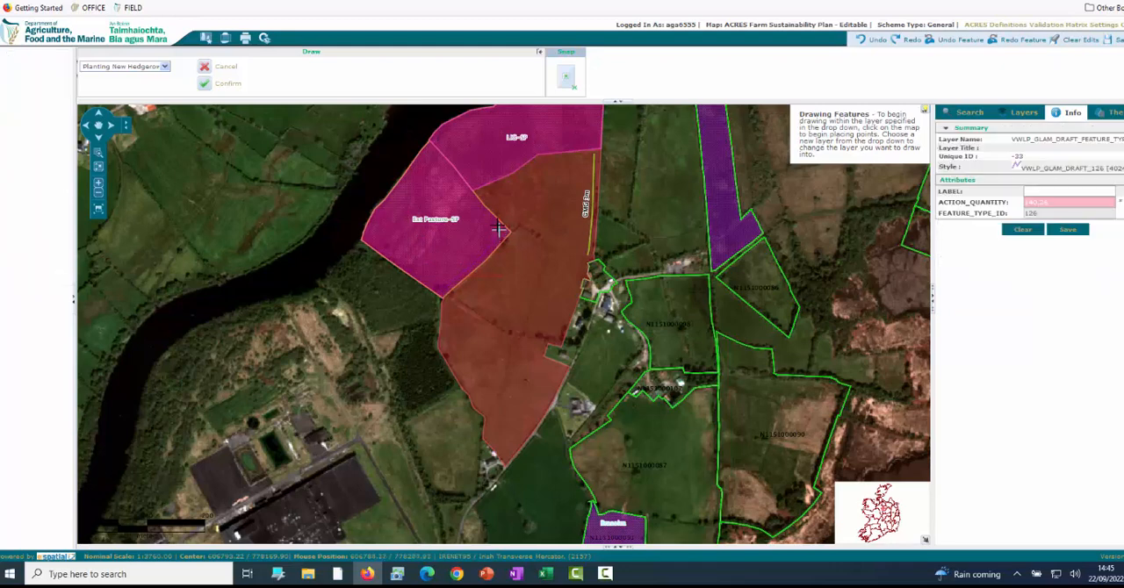
click(1066, 231)
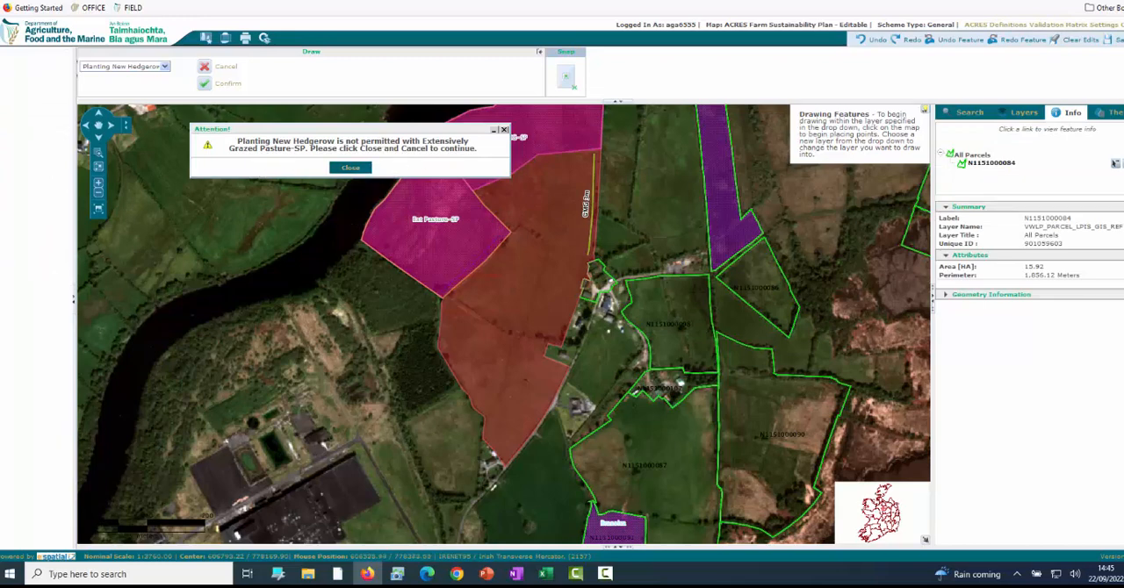
click(350, 168)
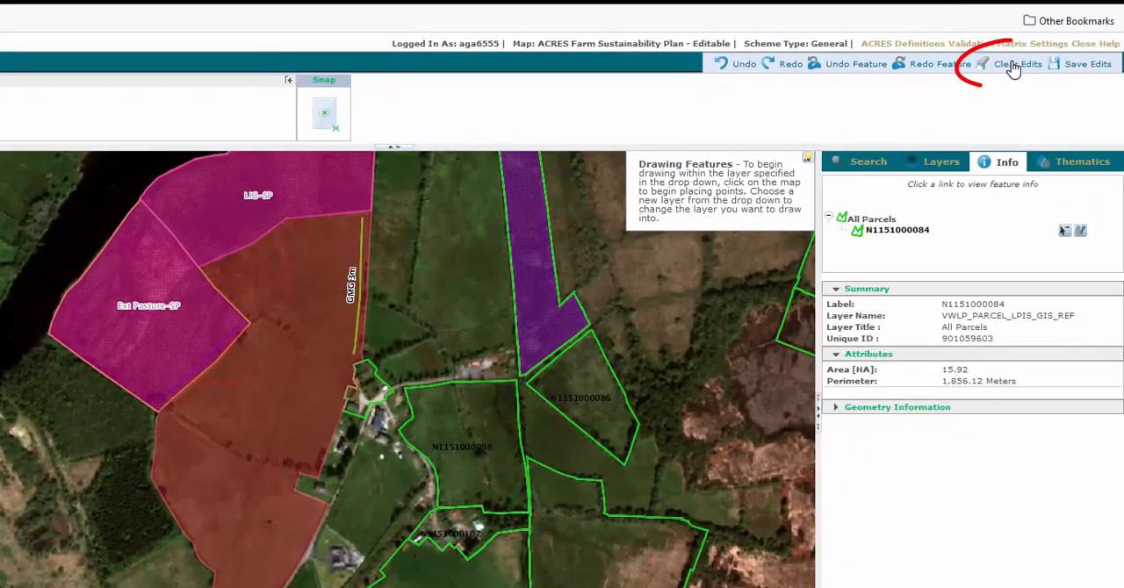
Clear the unsaved hedgerow edits and deselect the parcel.
click(1012, 67)
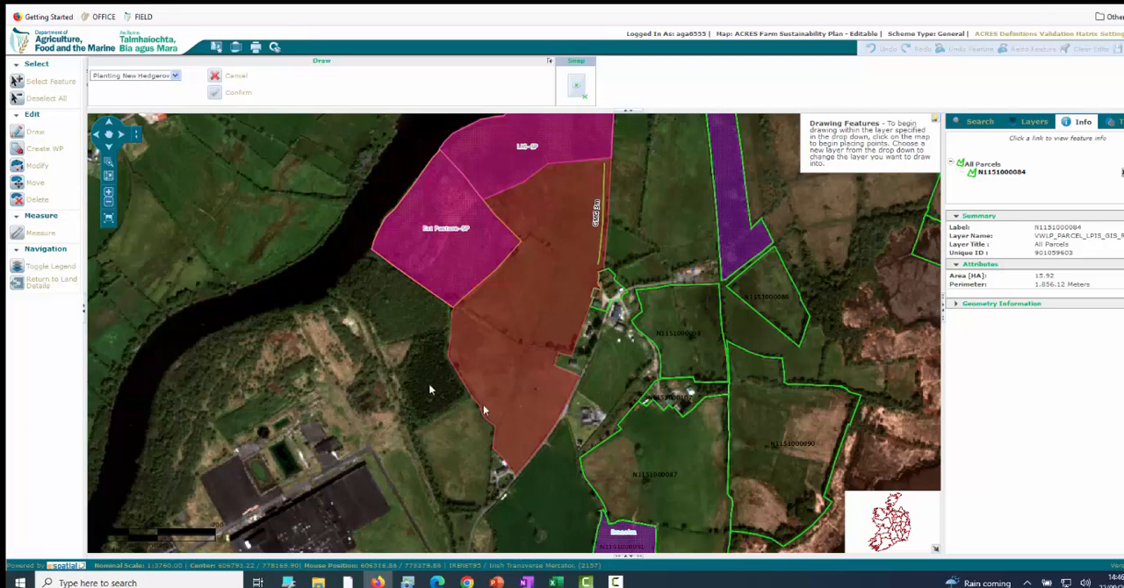
click(175, 76)
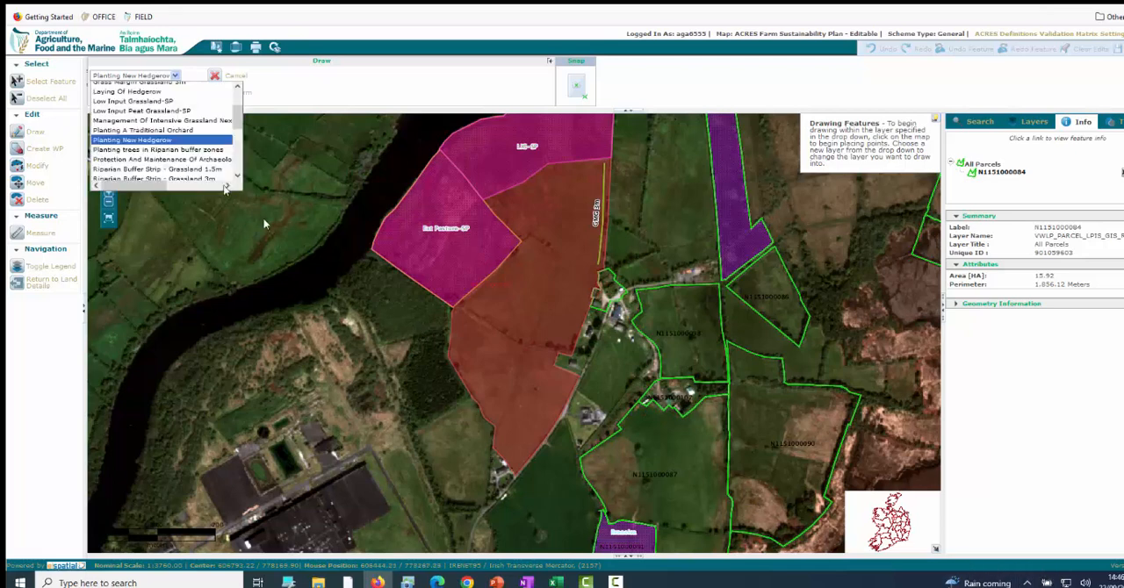
click(45, 98)
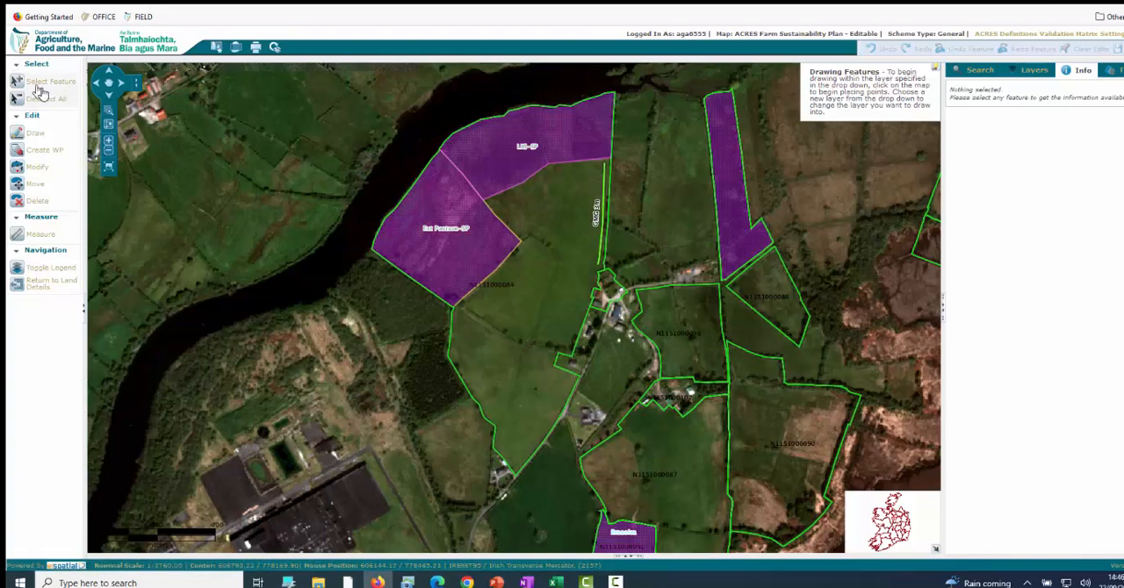
click(109, 85)
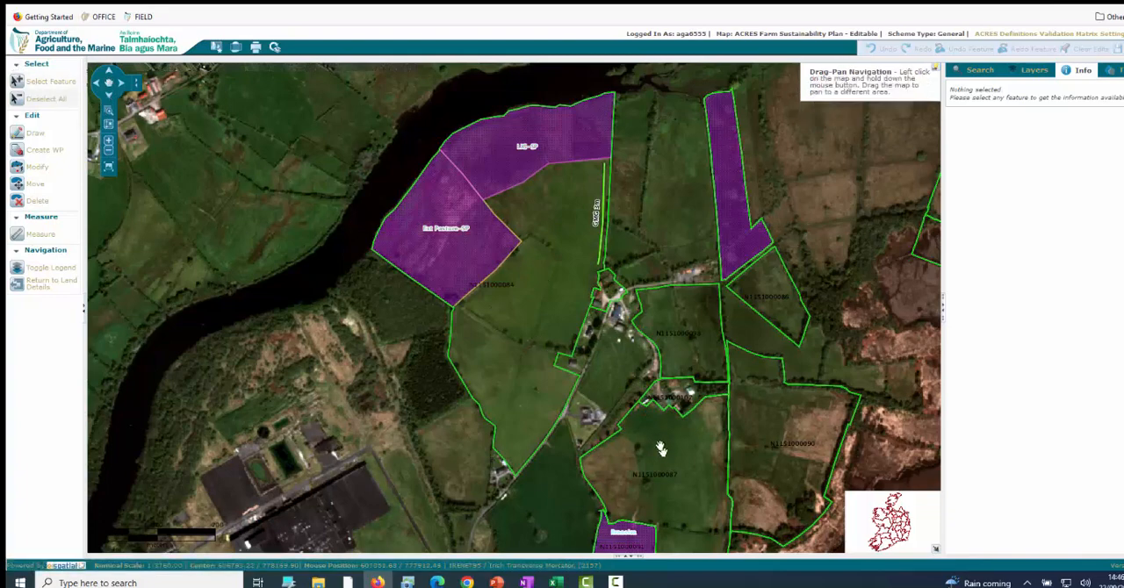
drag(660, 450, 550, 274)
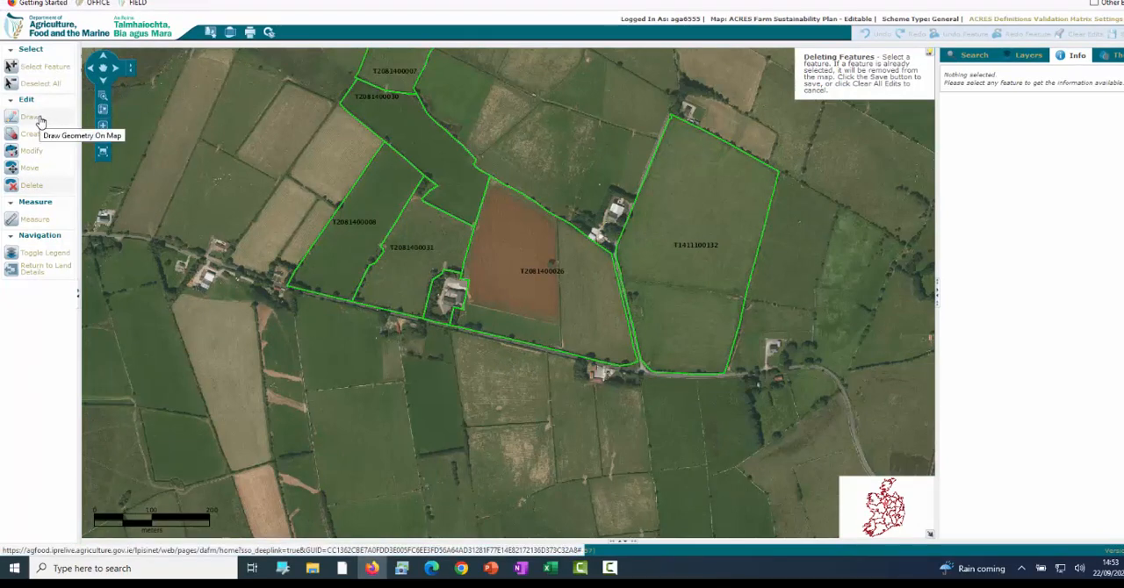
click(43, 68)
click(664, 256)
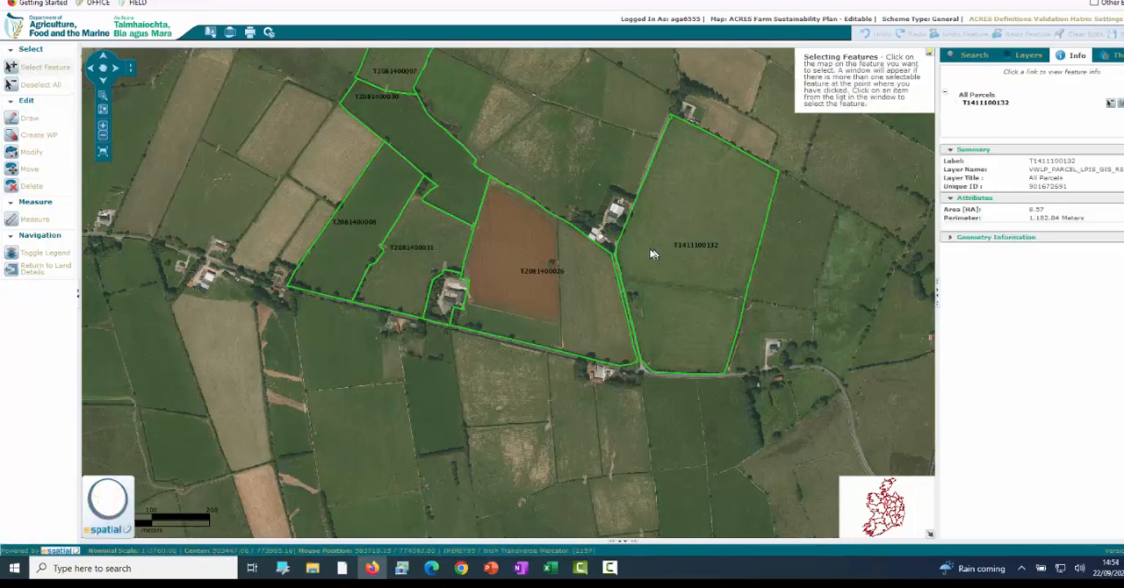
click(31, 119)
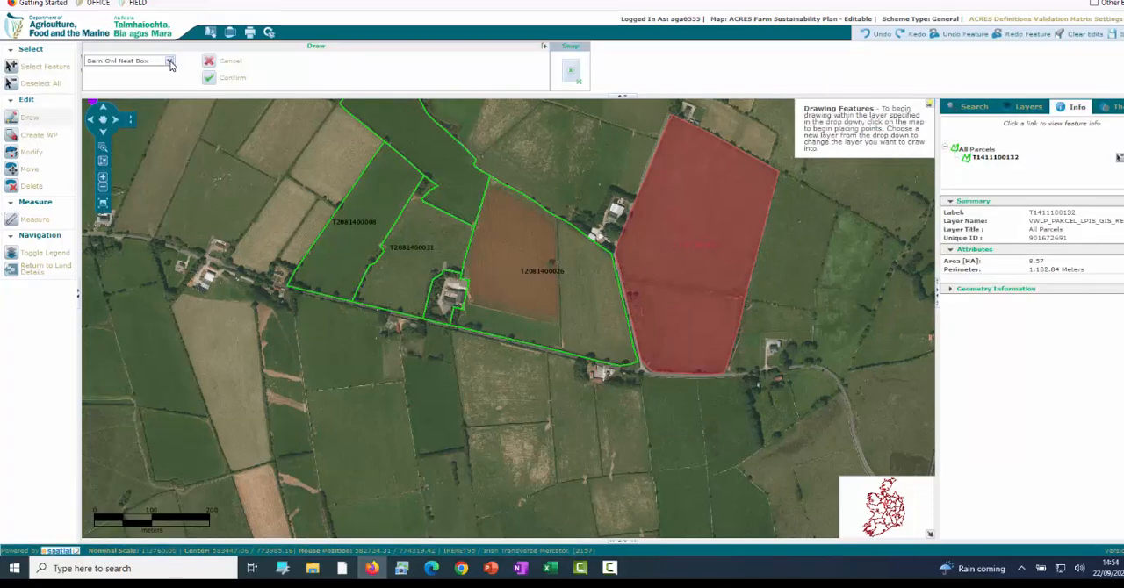
click(130, 61)
click(136, 165)
Place a tree planting point just inside the parcel's western boundary, set its action quantity to 50, and save it.
click(636, 281)
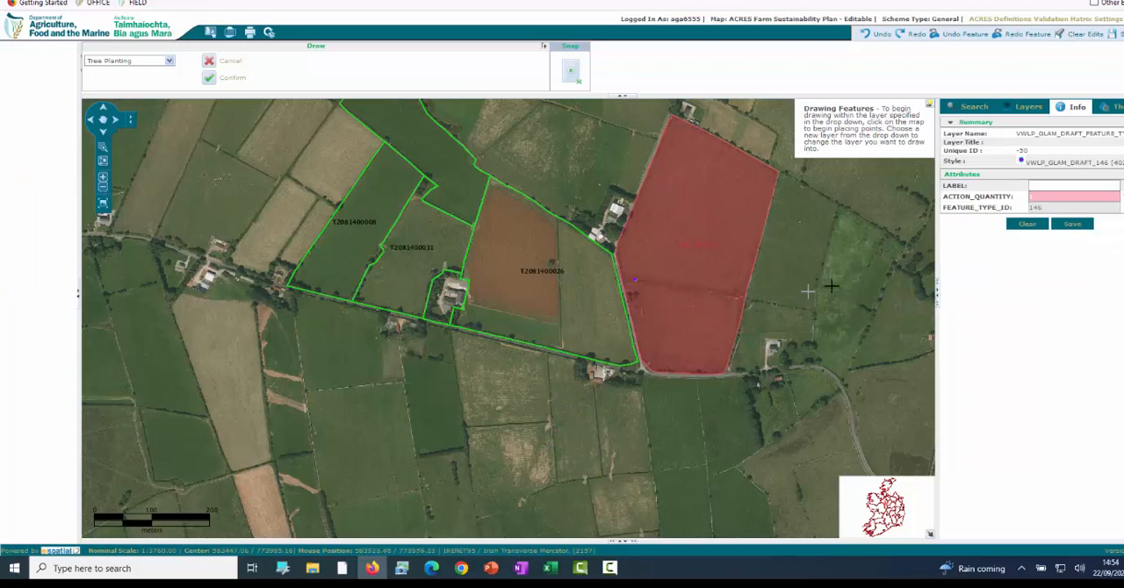
drag(1044, 197, 1028, 199)
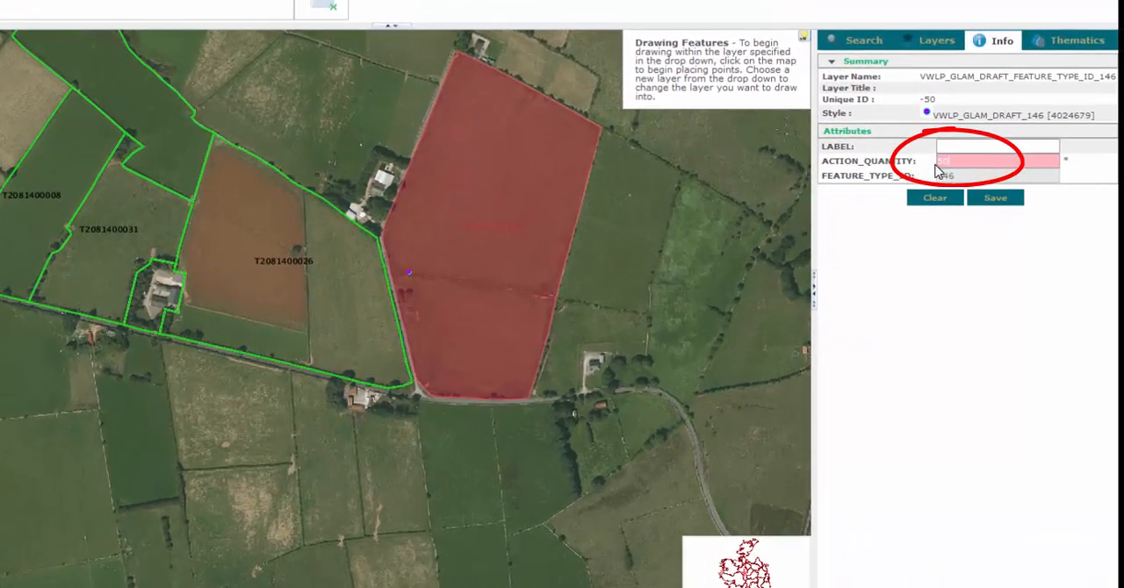
click(988, 198)
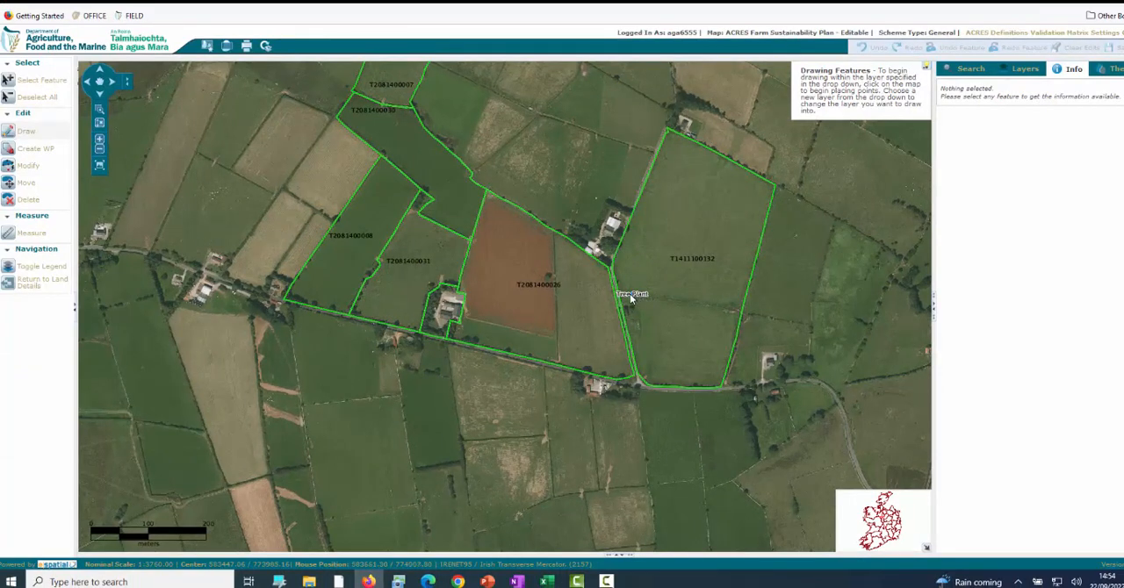
click(663, 327)
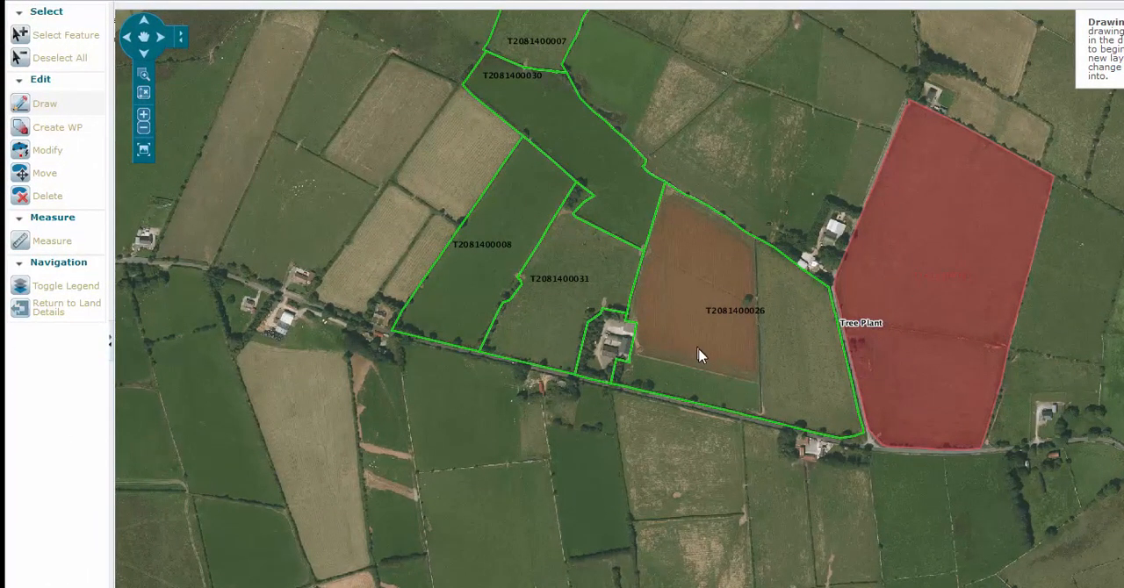
click(859, 324)
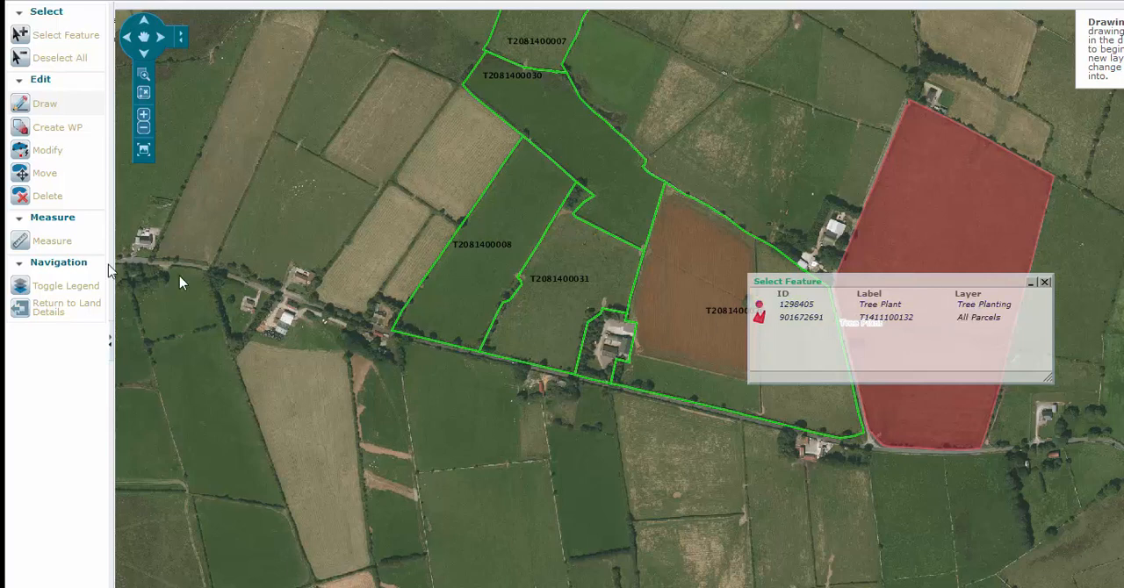
click(21, 195)
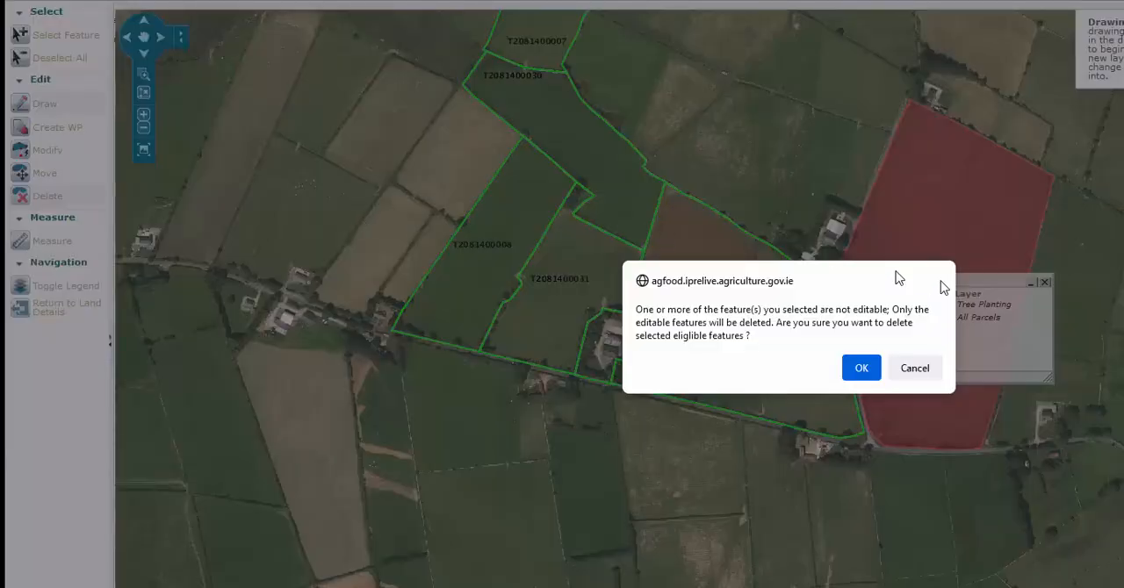
click(862, 368)
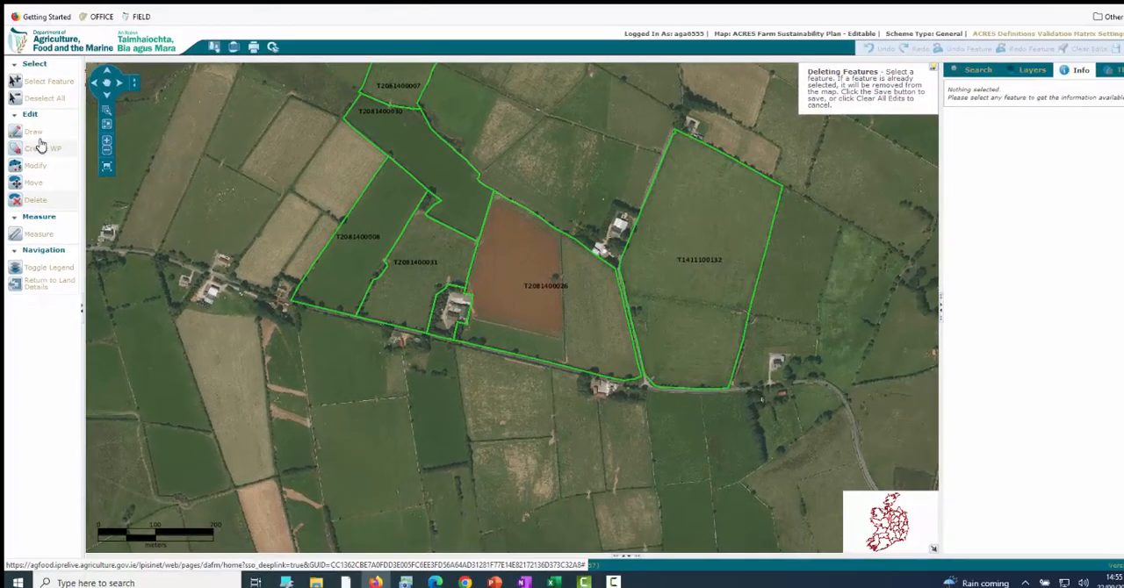
click(46, 80)
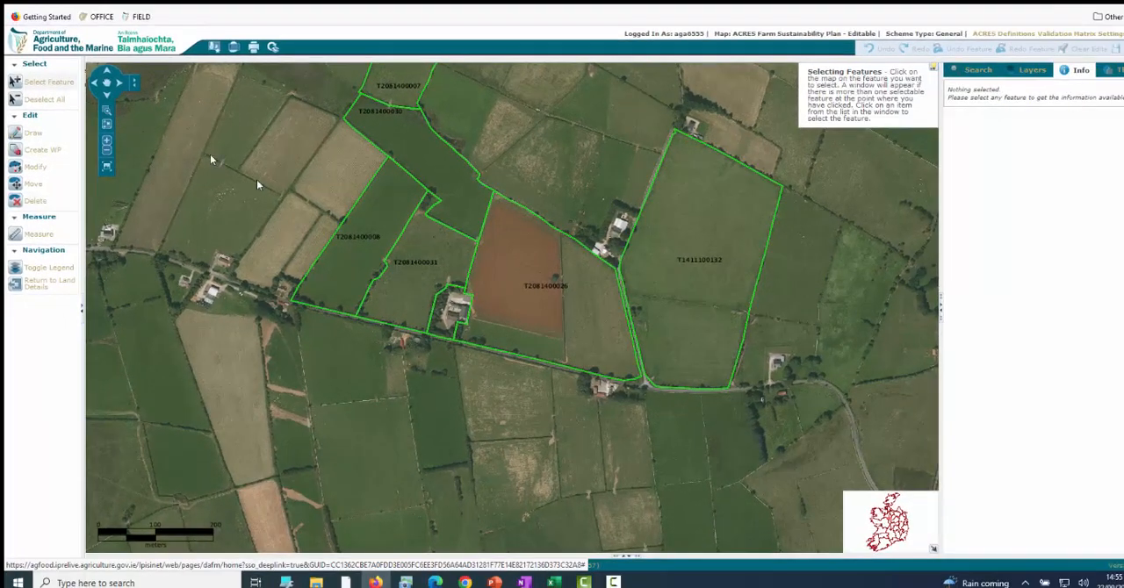
click(356, 242)
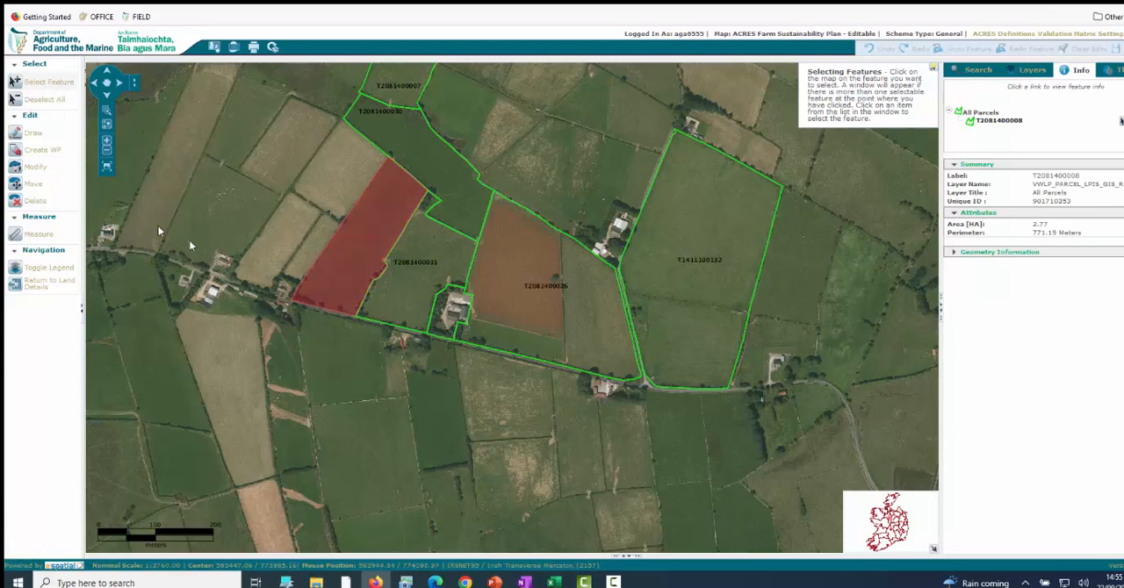
click(53, 152)
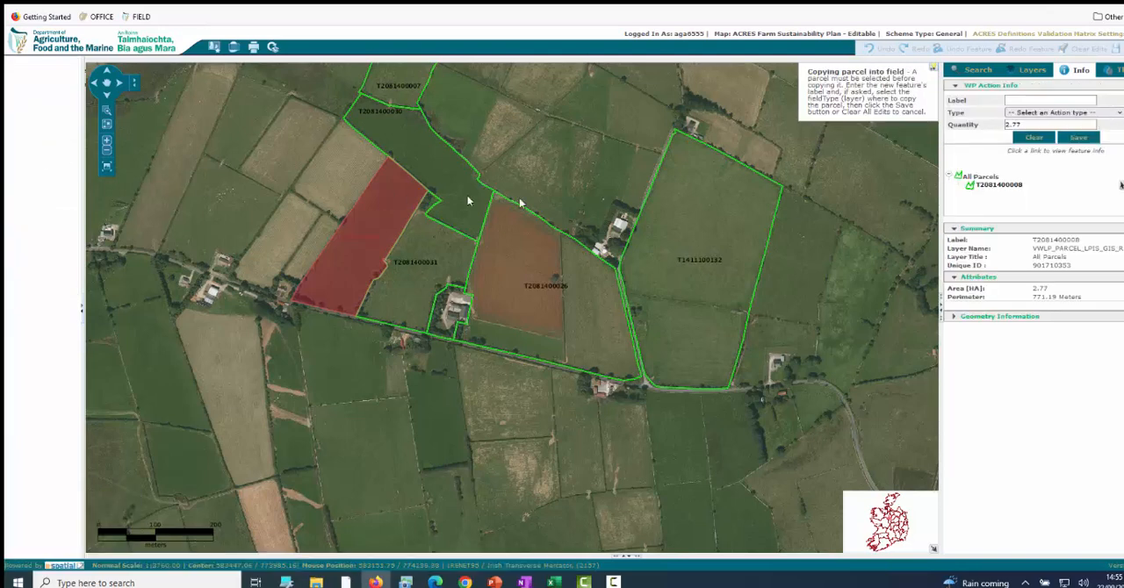
click(1086, 115)
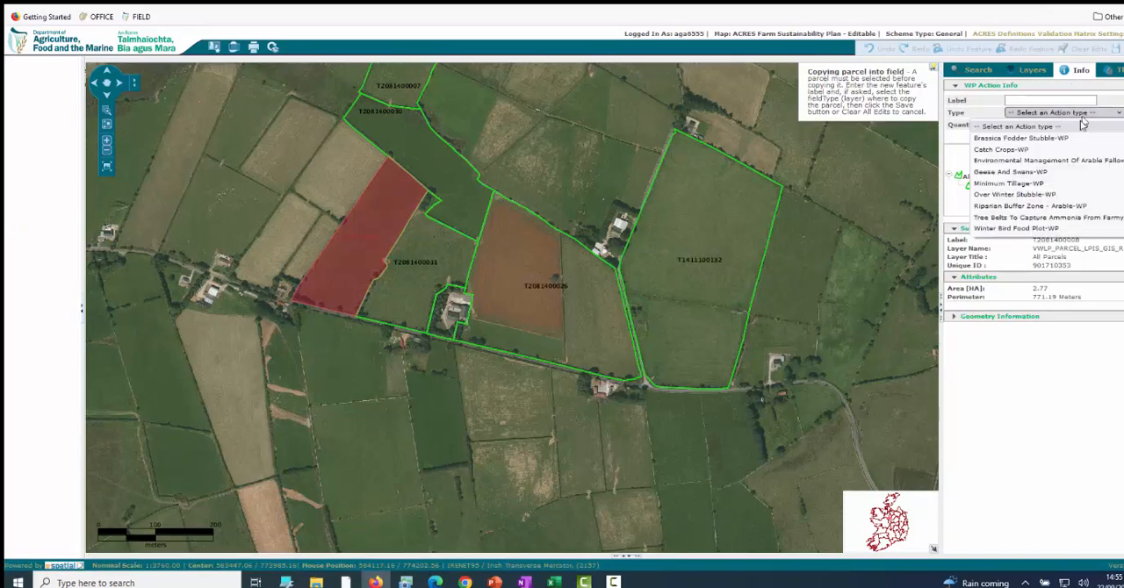
click(1010, 184)
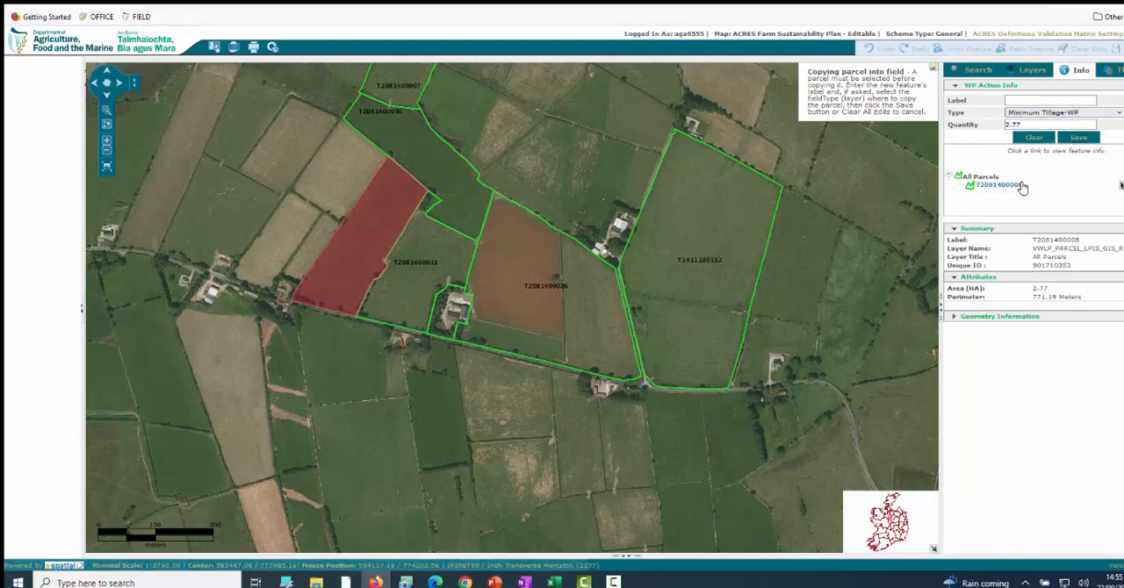
click(1085, 140)
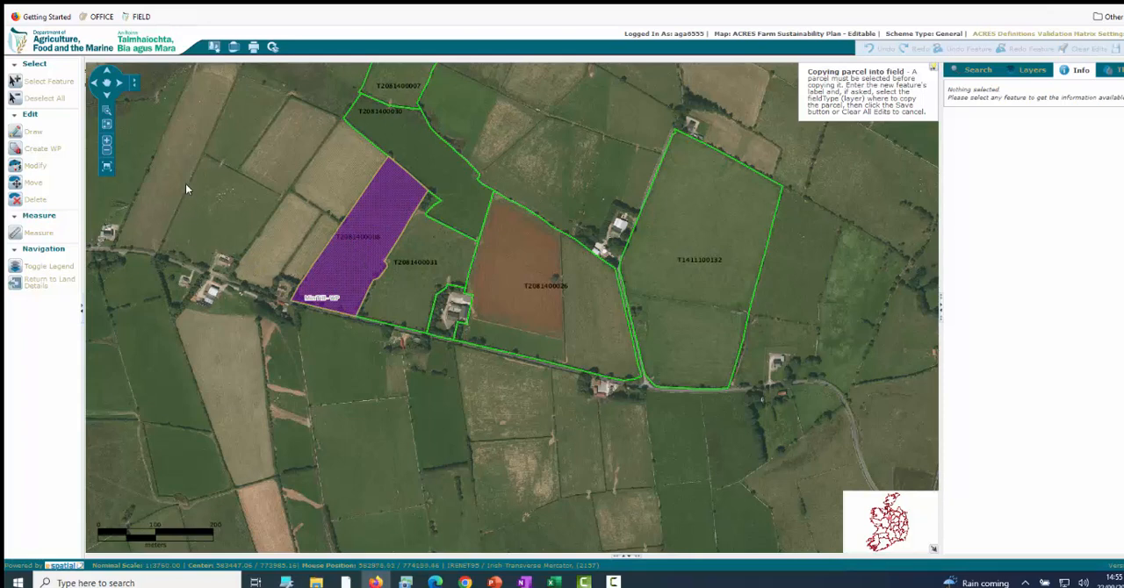
click(58, 81)
click(382, 246)
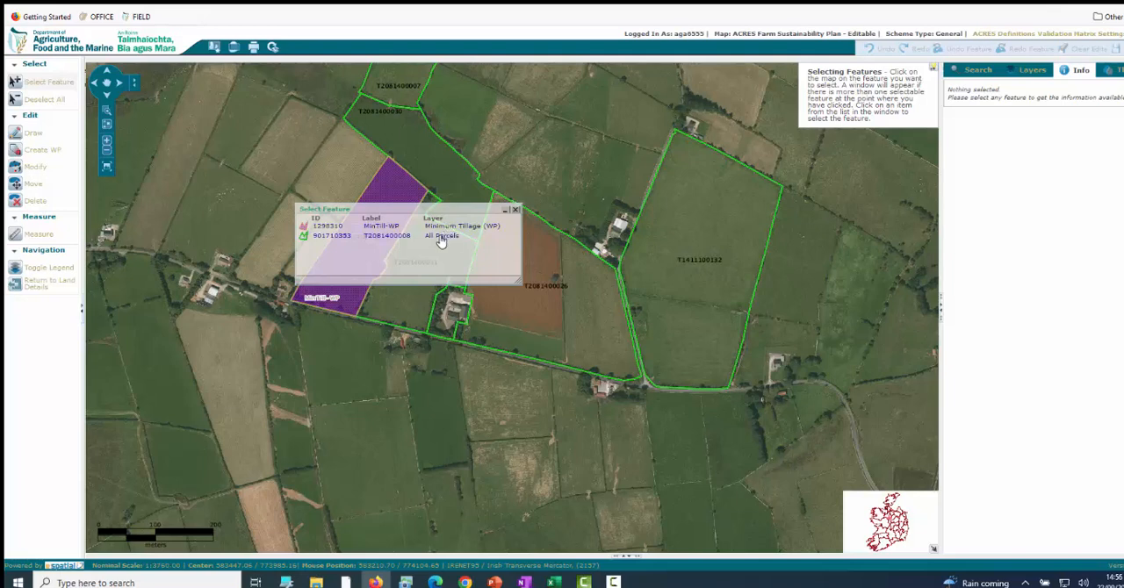
click(441, 239)
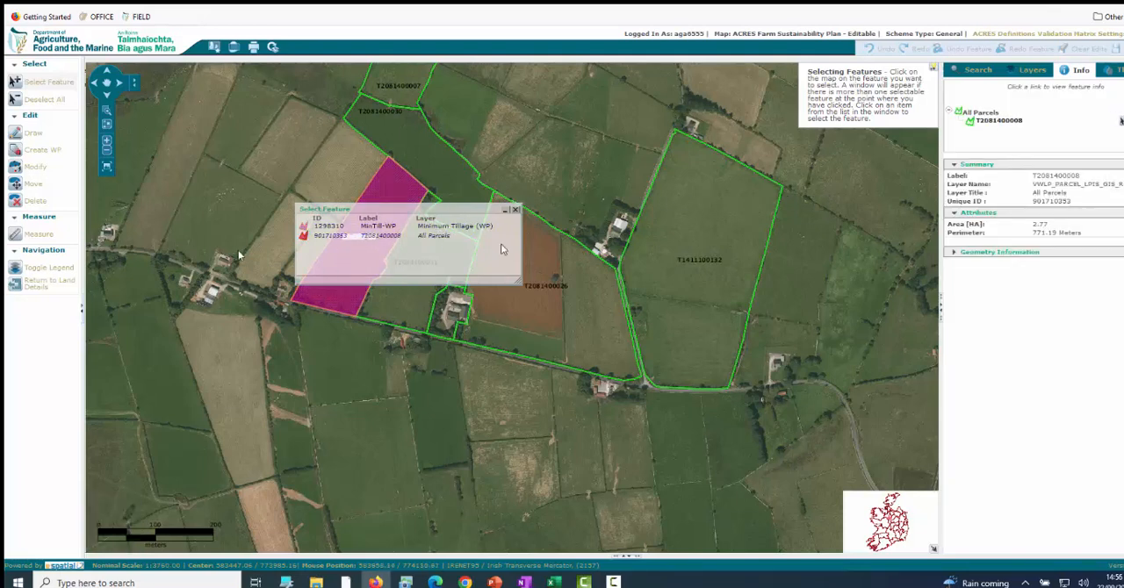
click(32, 158)
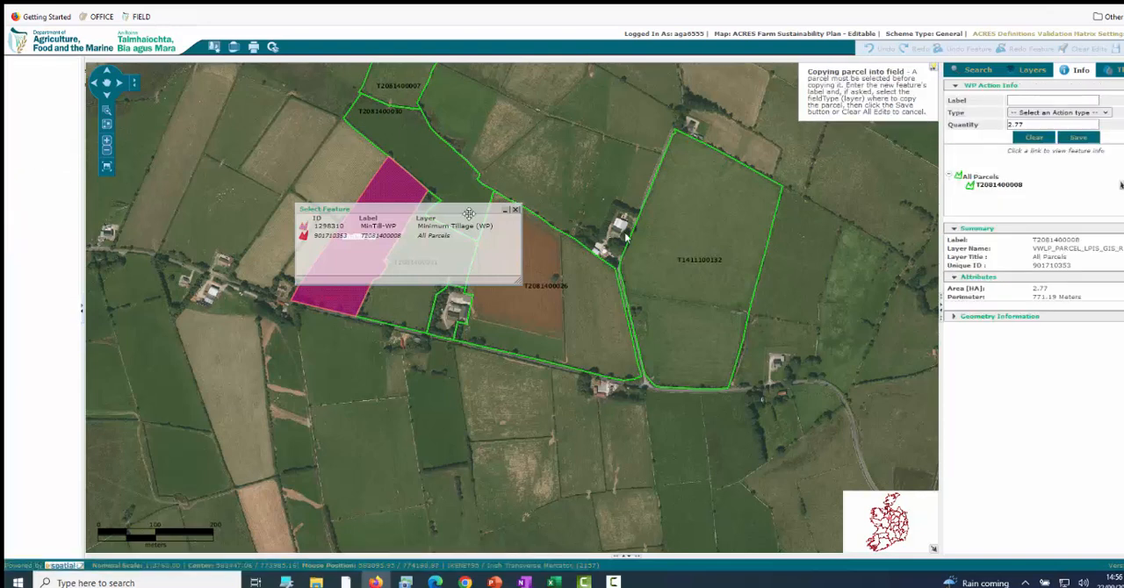
click(1108, 113)
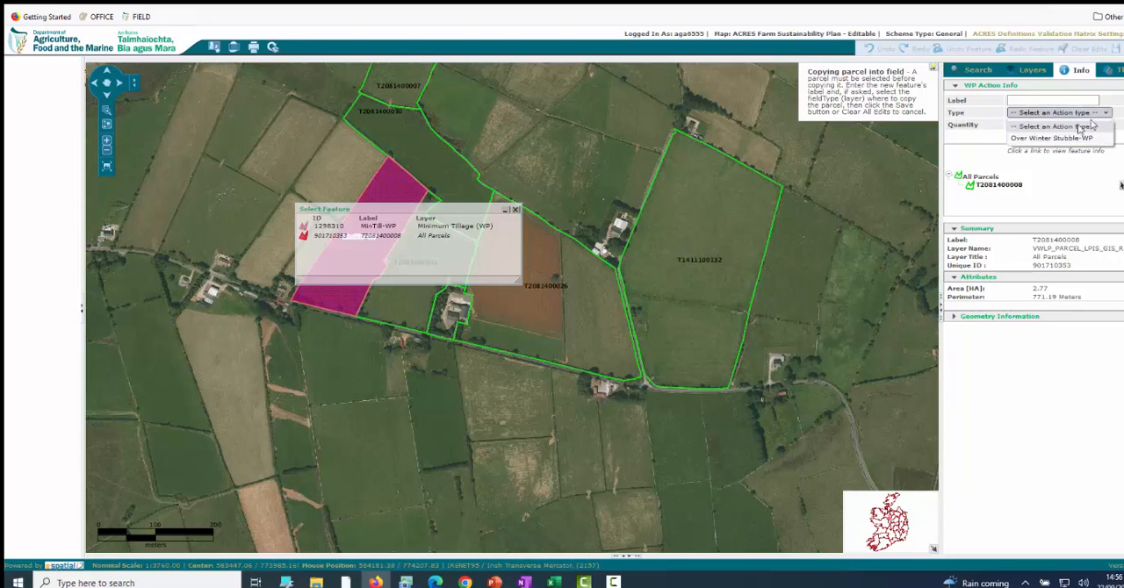
click(1035, 139)
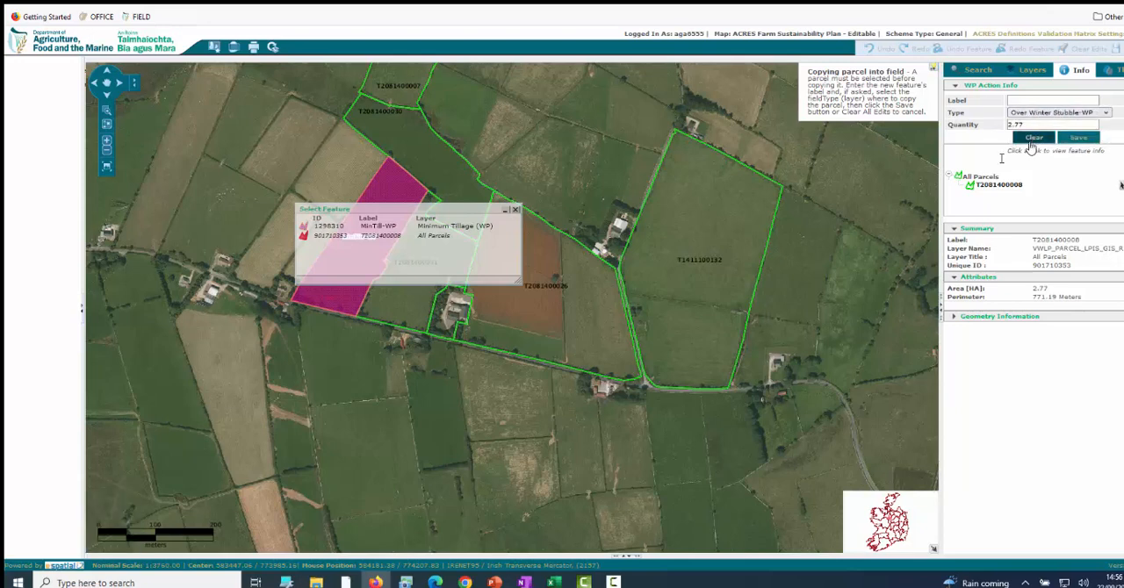
click(1066, 142)
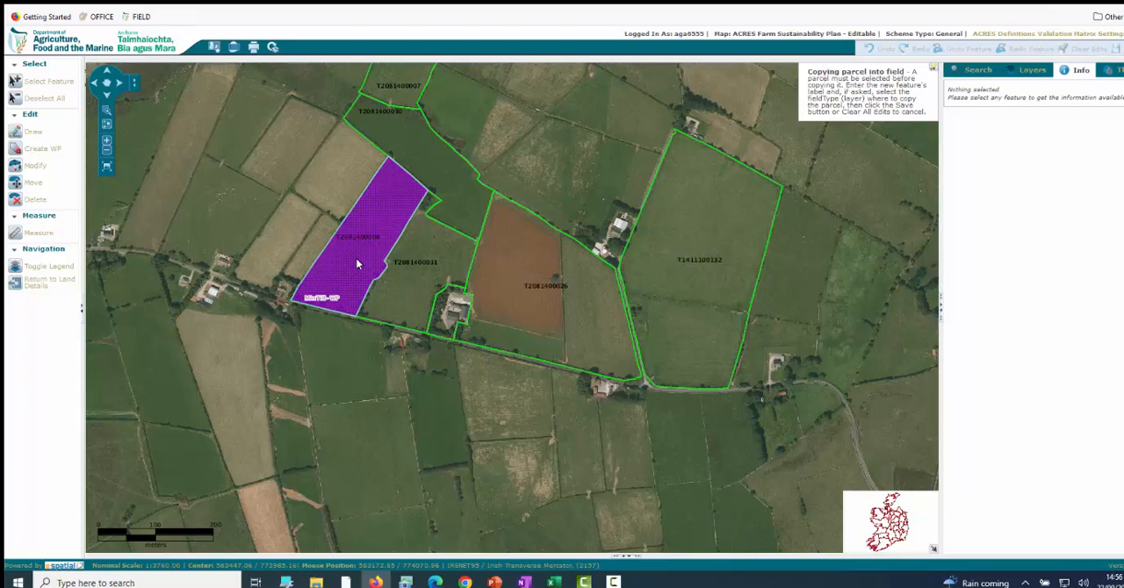
click(617, 581)
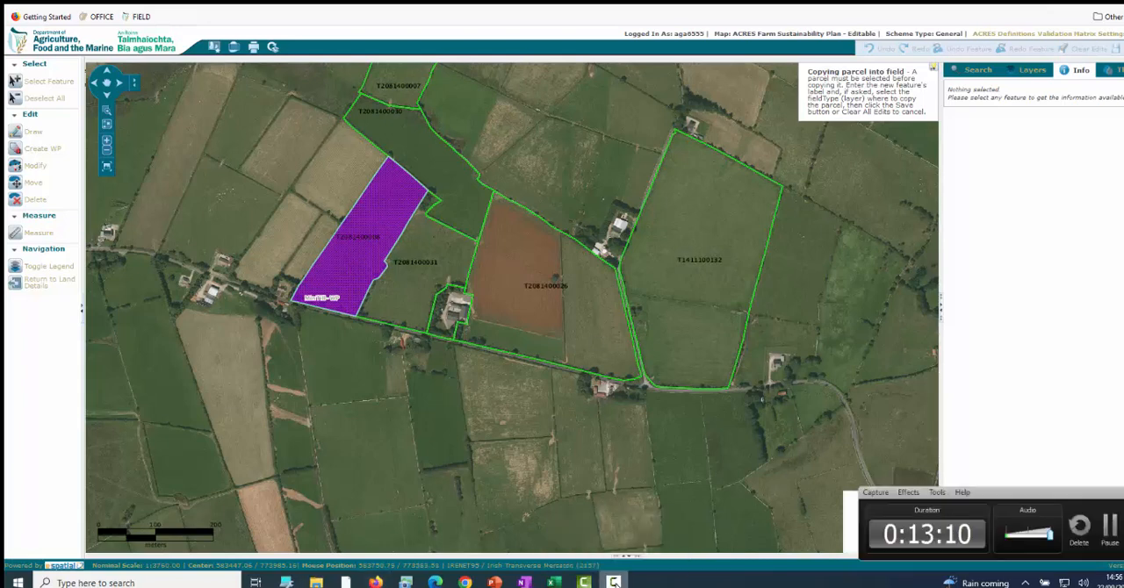
click(1109, 527)
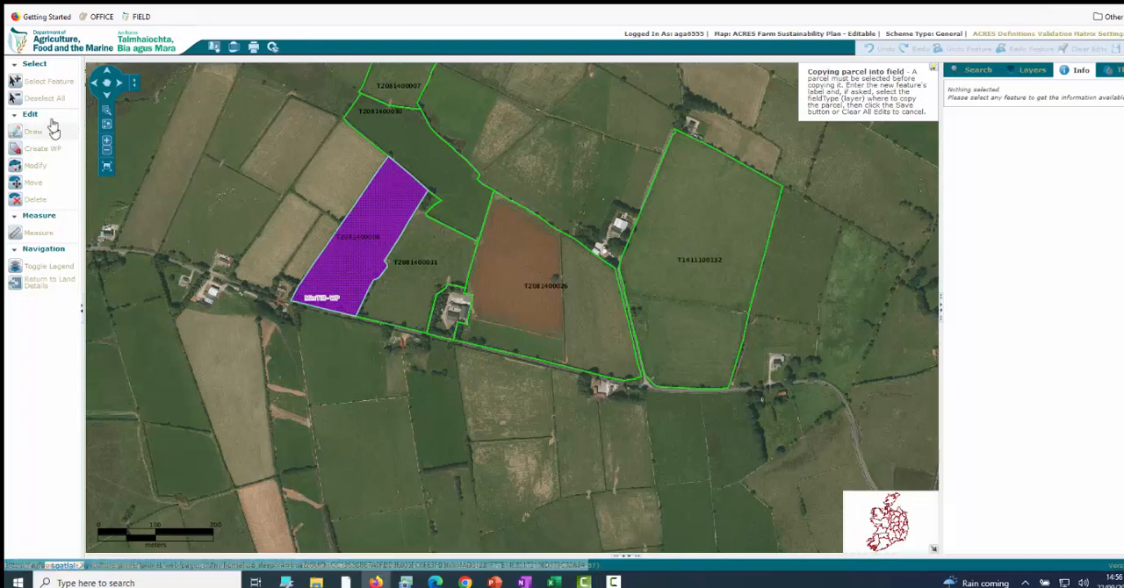
click(43, 81)
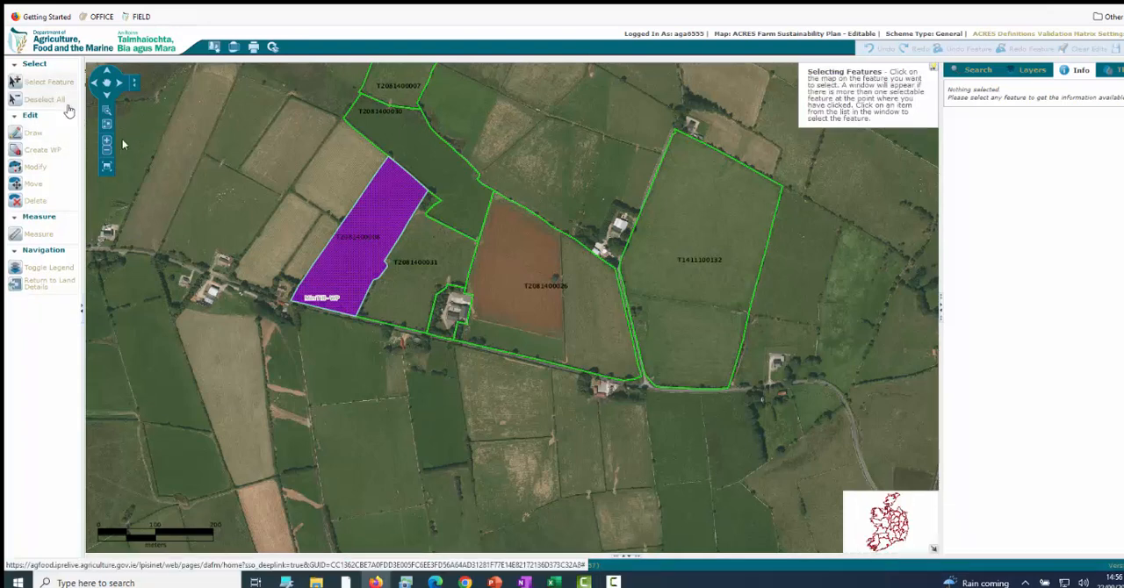
click(516, 283)
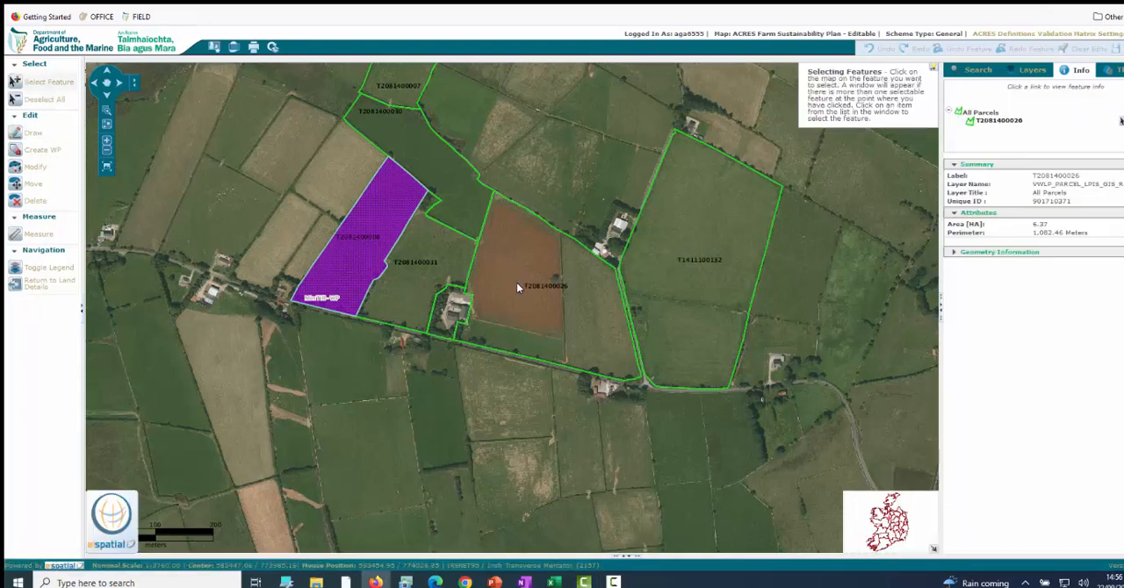
click(54, 134)
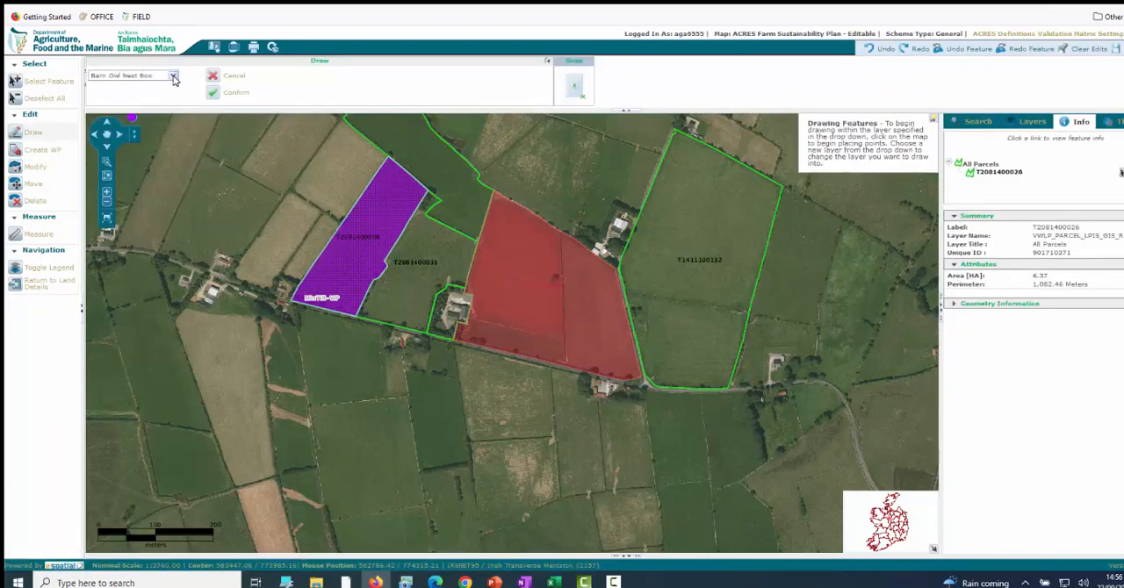
click(173, 77)
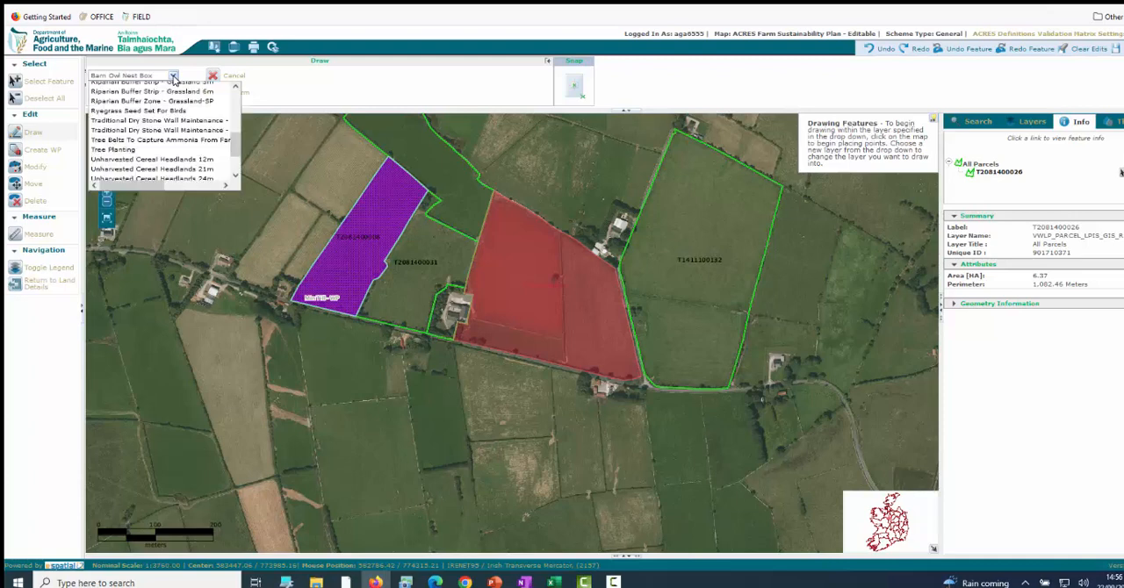
click(173, 78)
click(174, 78)
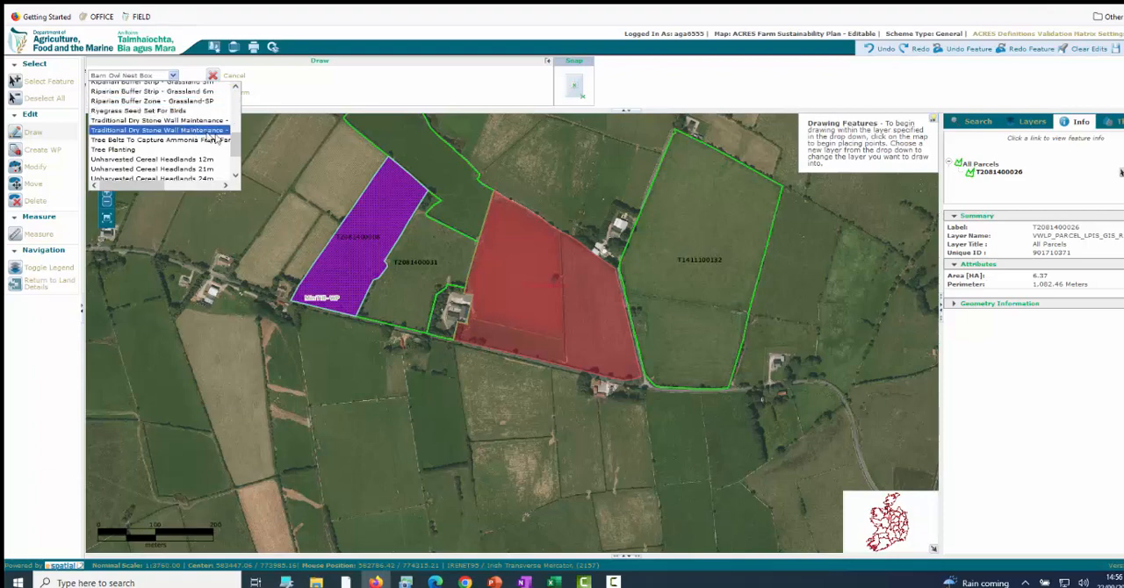
drag(235, 147, 227, 127)
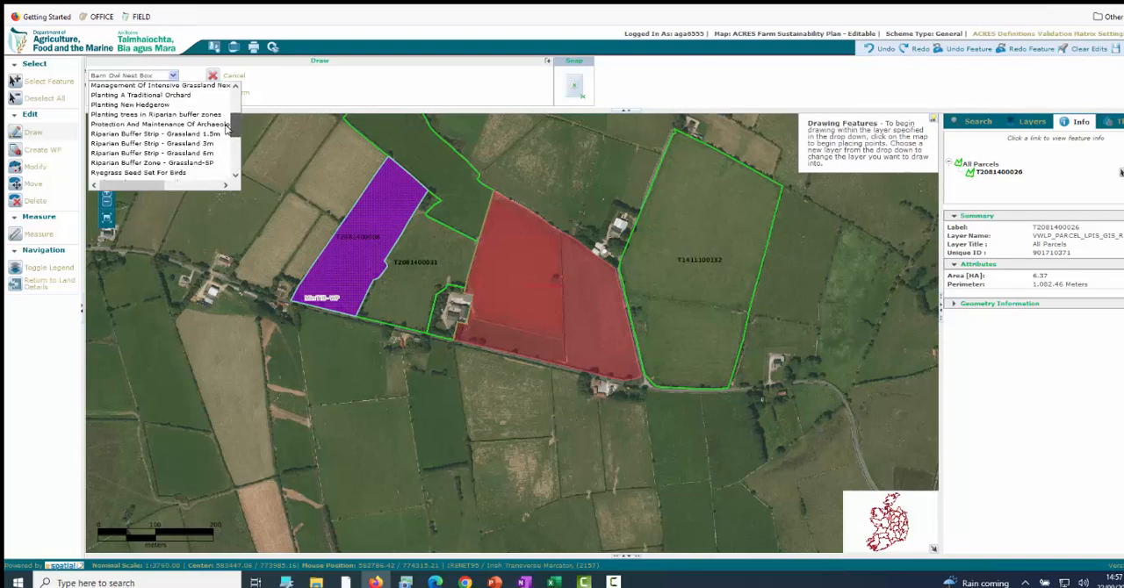
drag(226, 129, 225, 130)
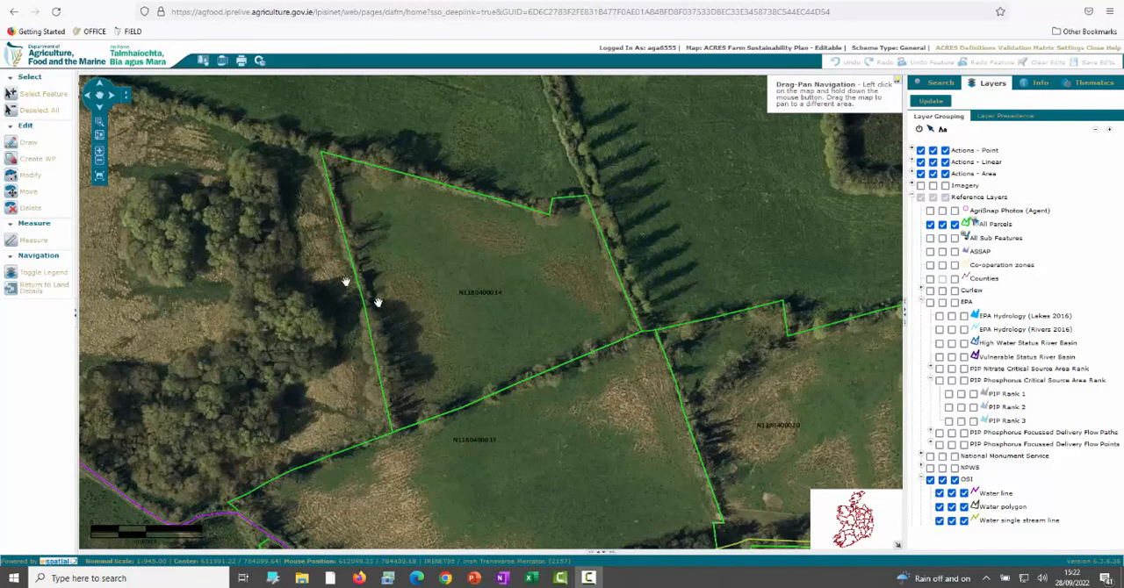
click(39, 102)
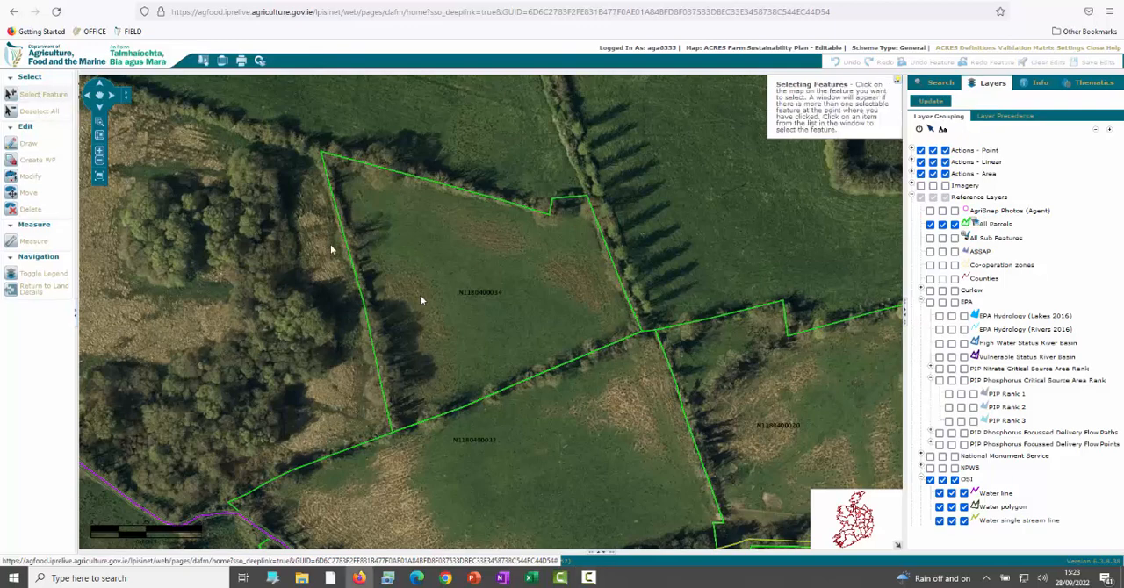
click(449, 309)
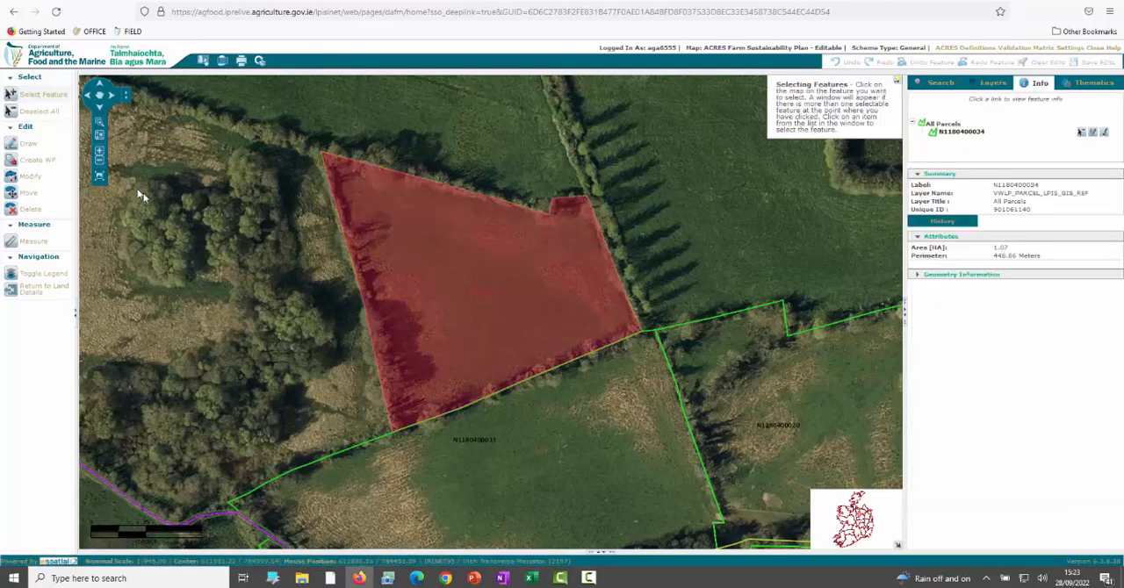
click(30, 145)
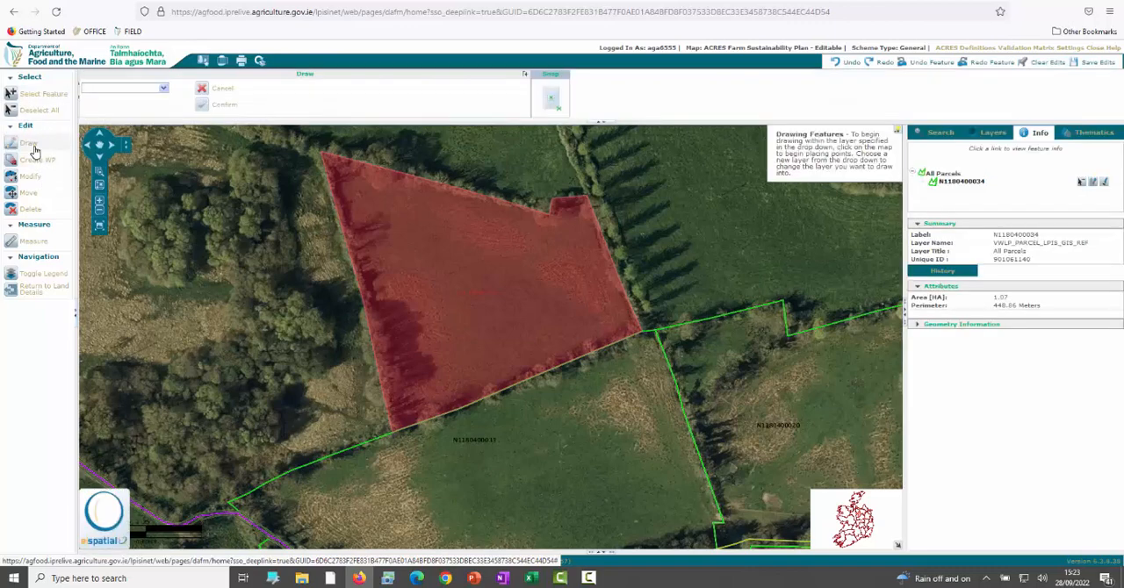
click(163, 91)
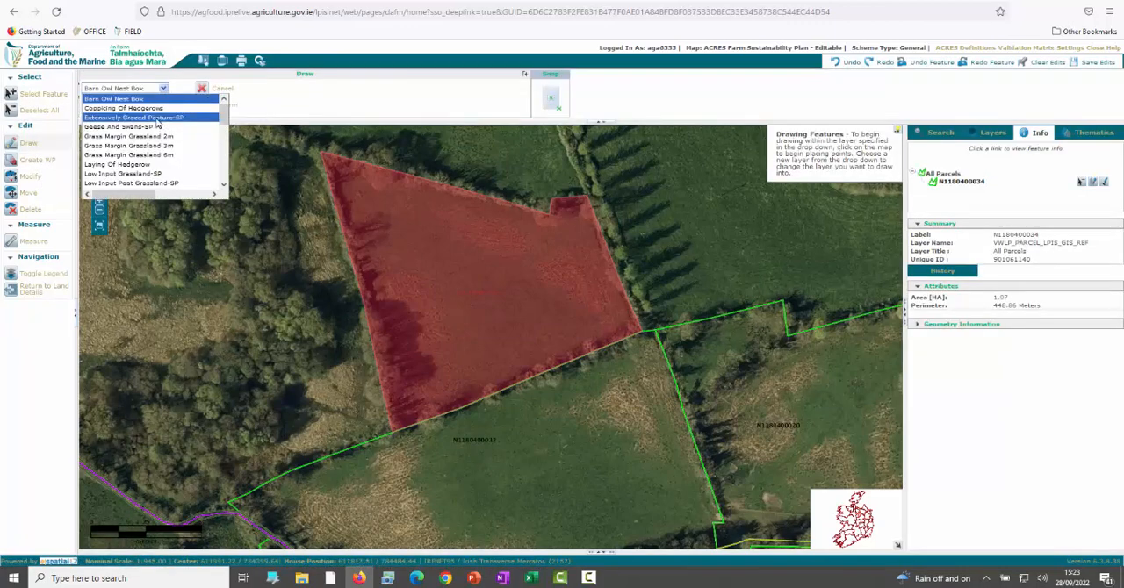
click(123, 108)
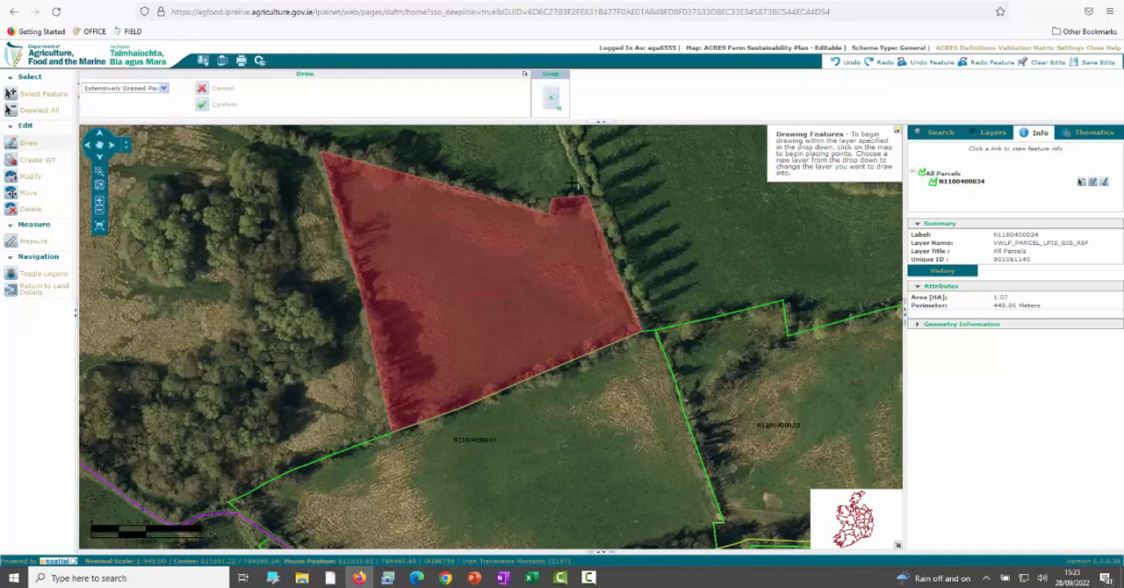
click(358, 152)
click(422, 430)
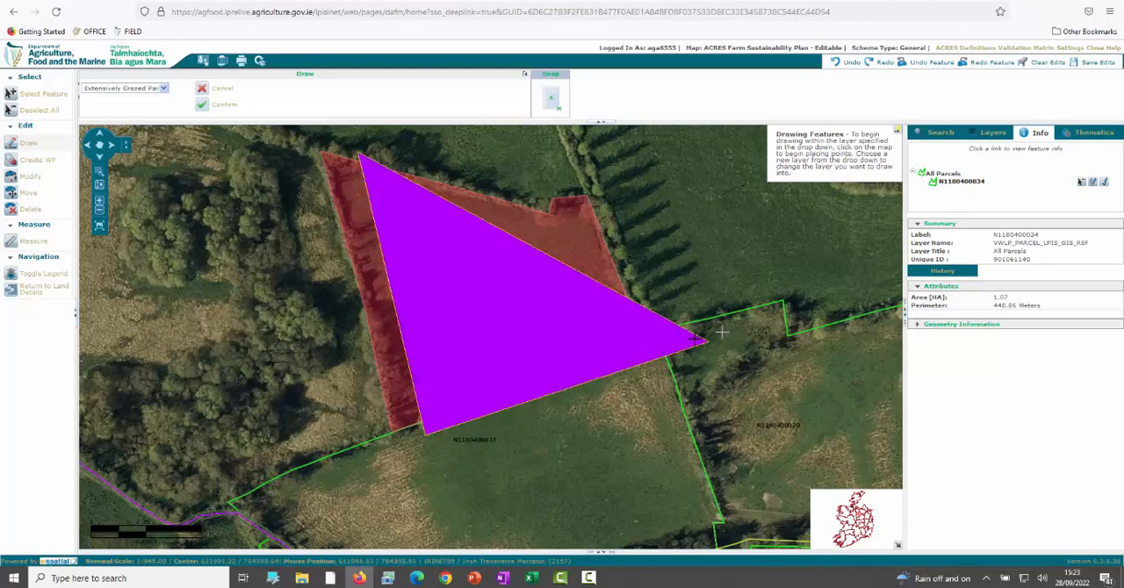
click(672, 345)
double_click(609, 180)
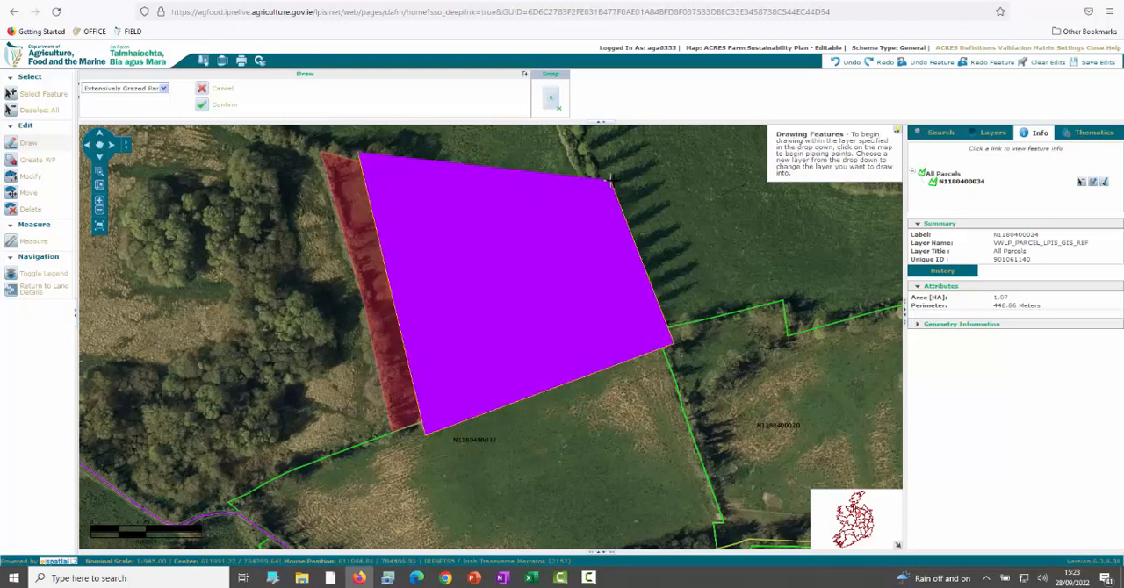
click(1029, 238)
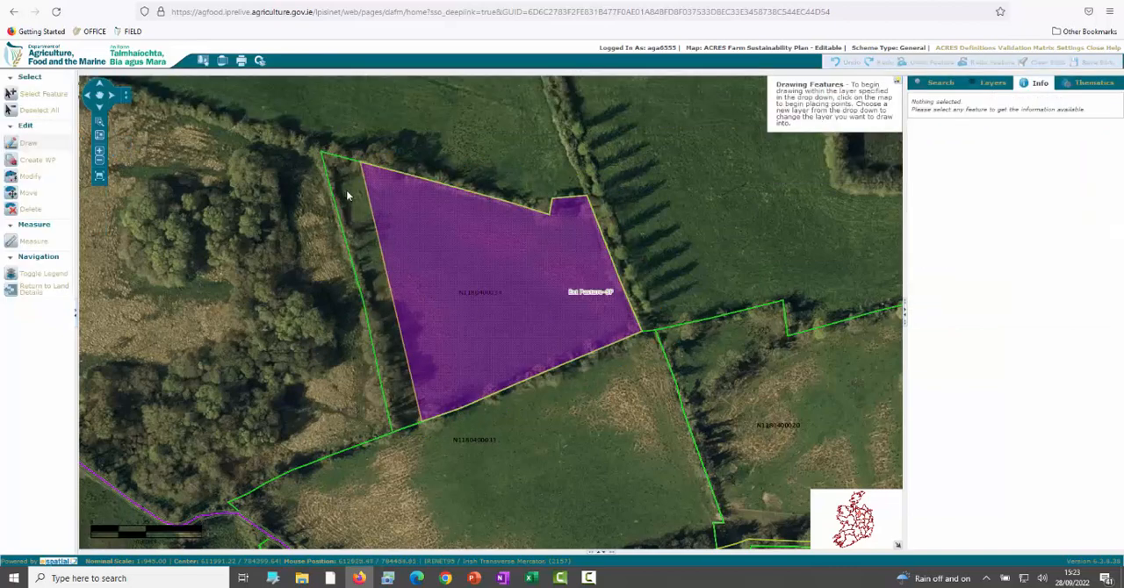
click(16, 96)
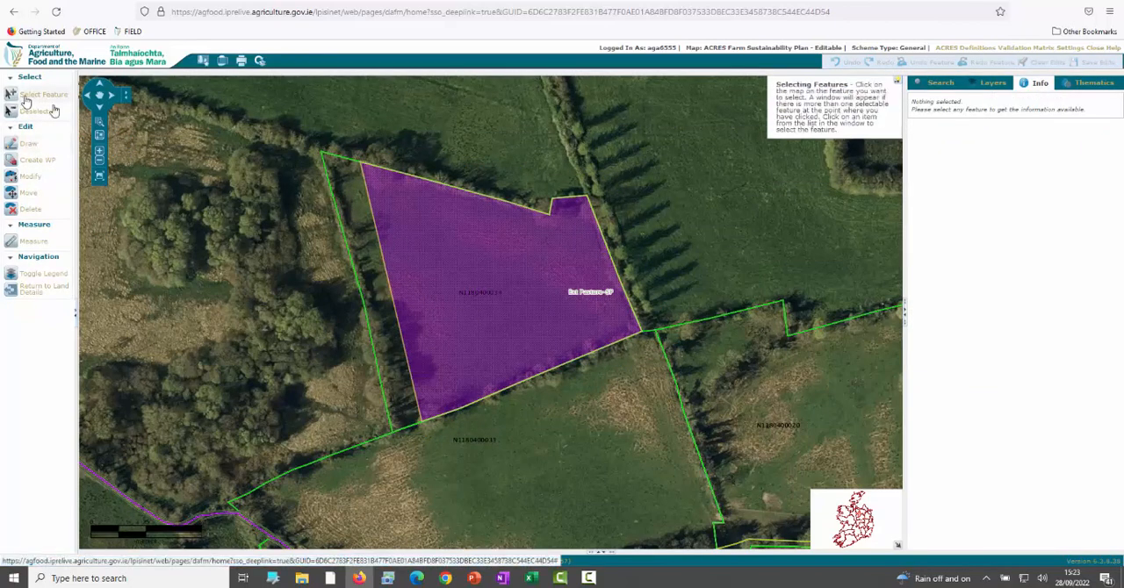
click(356, 217)
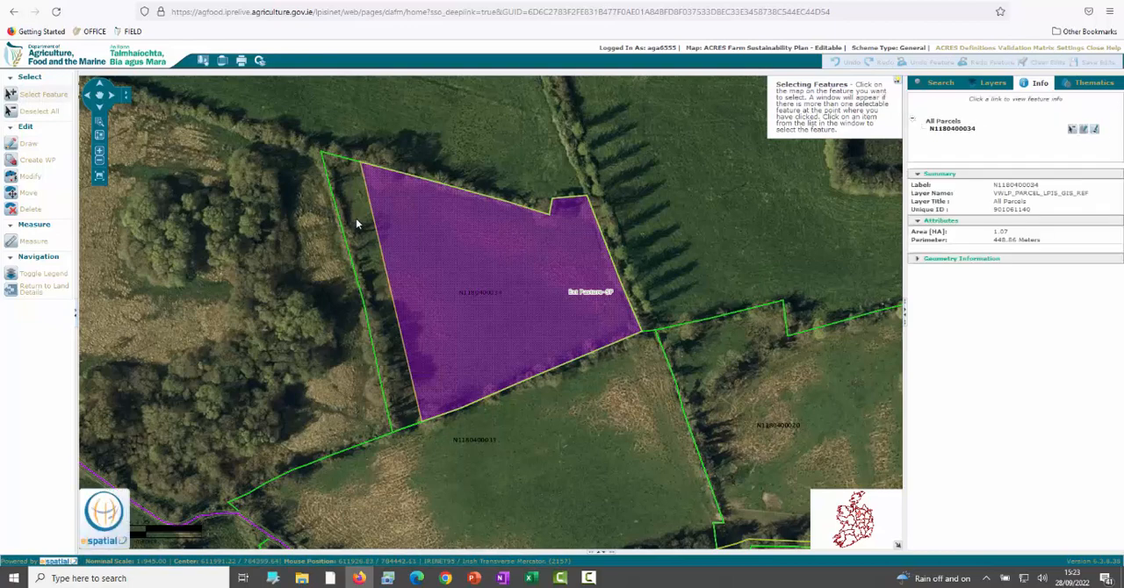
click(51, 145)
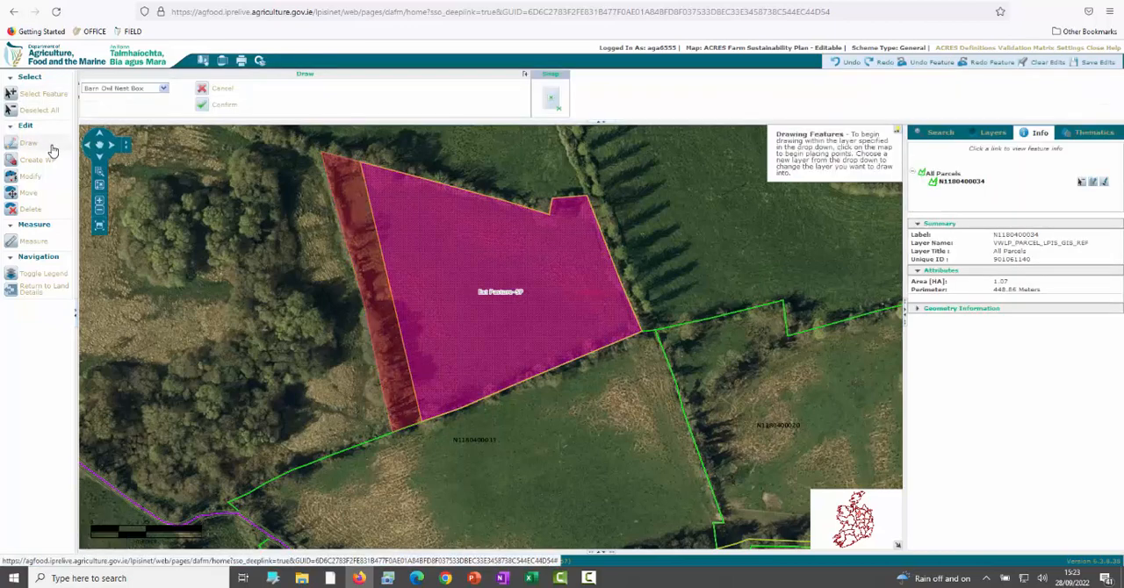
click(162, 88)
click(167, 146)
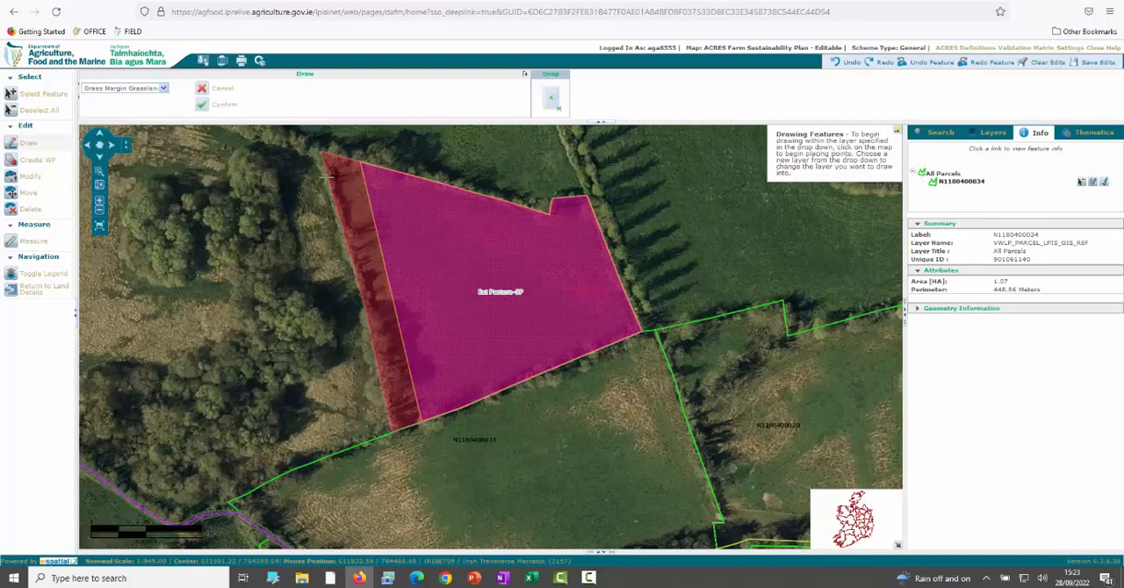
click(329, 159)
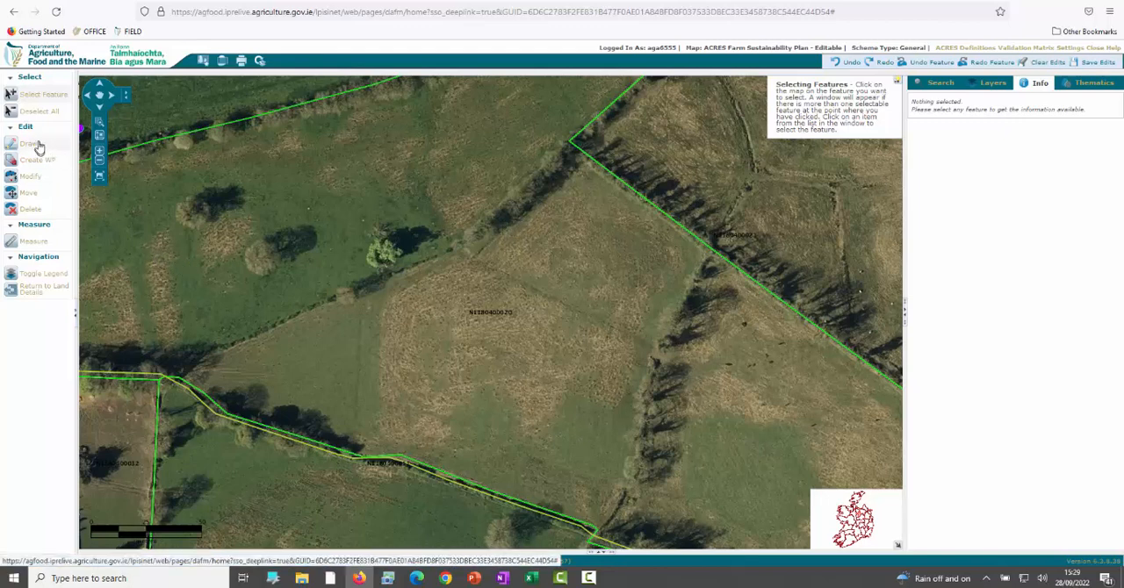
click(593, 312)
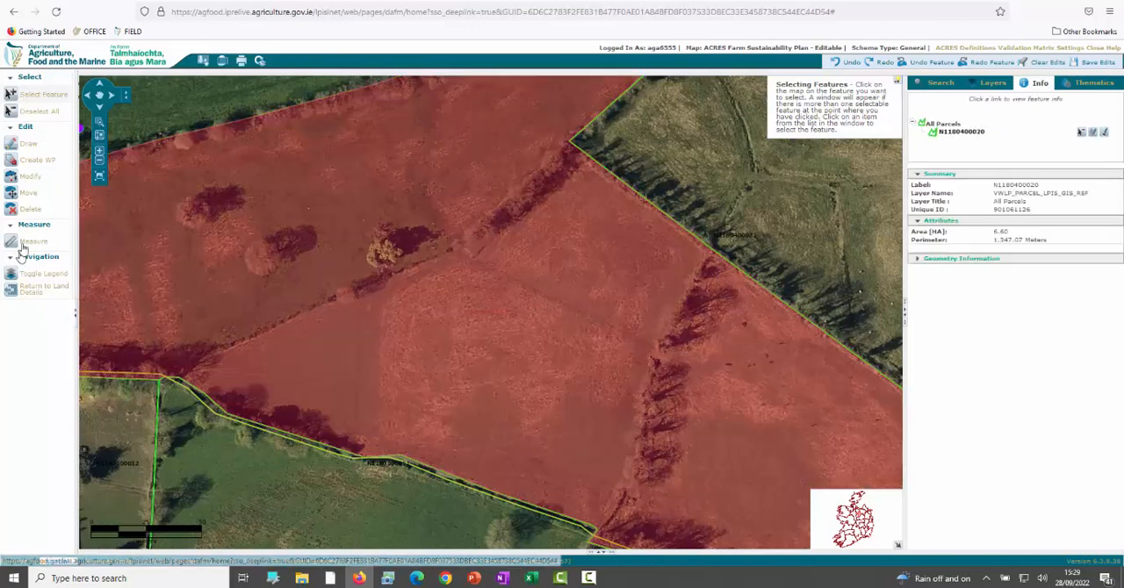
click(27, 145)
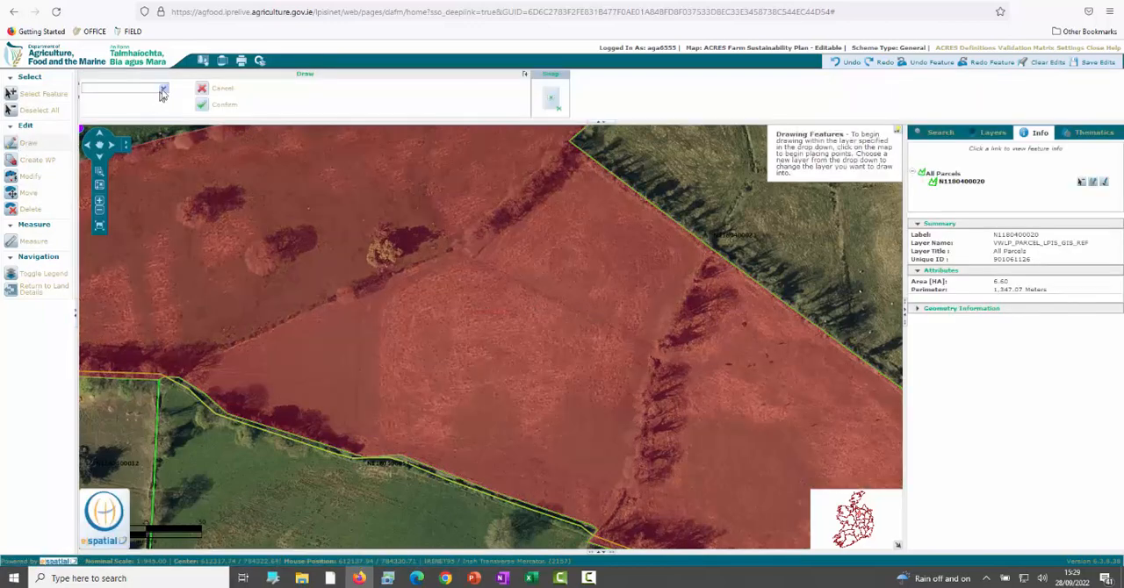
click(162, 90)
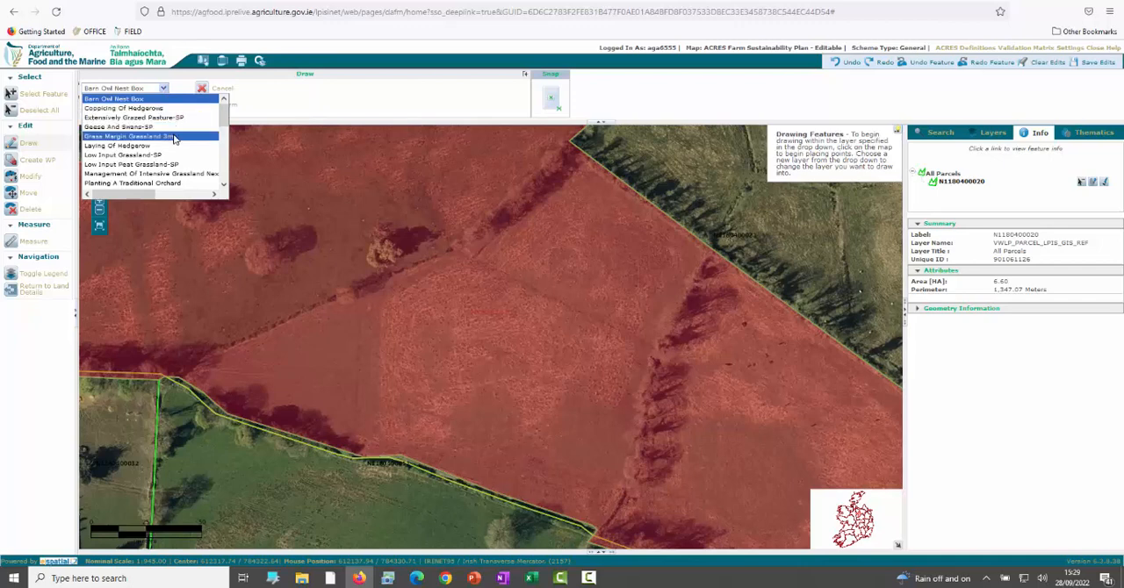
click(159, 137)
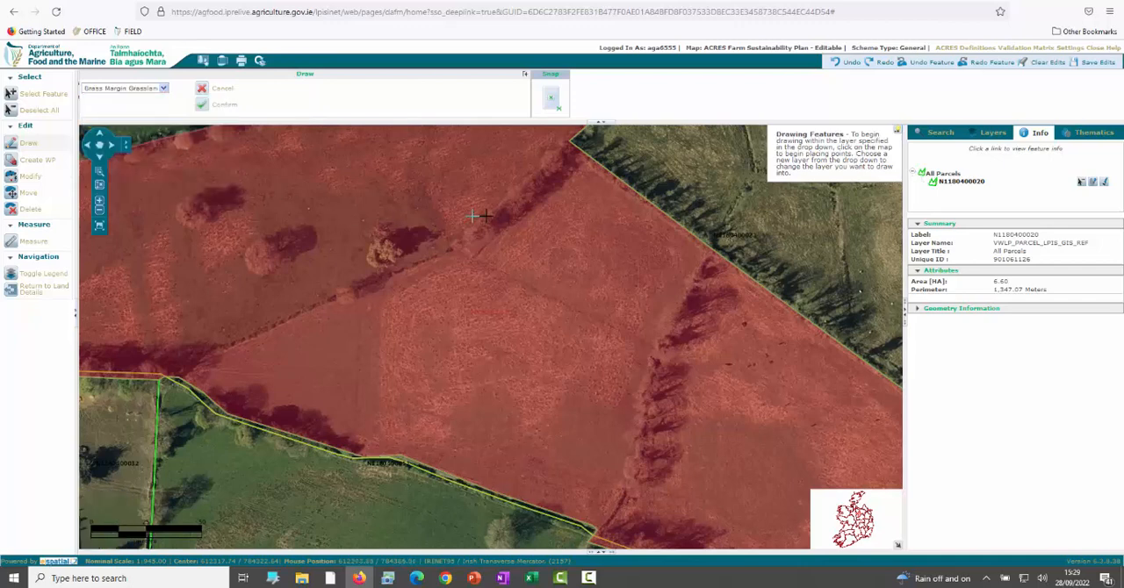
click(571, 169)
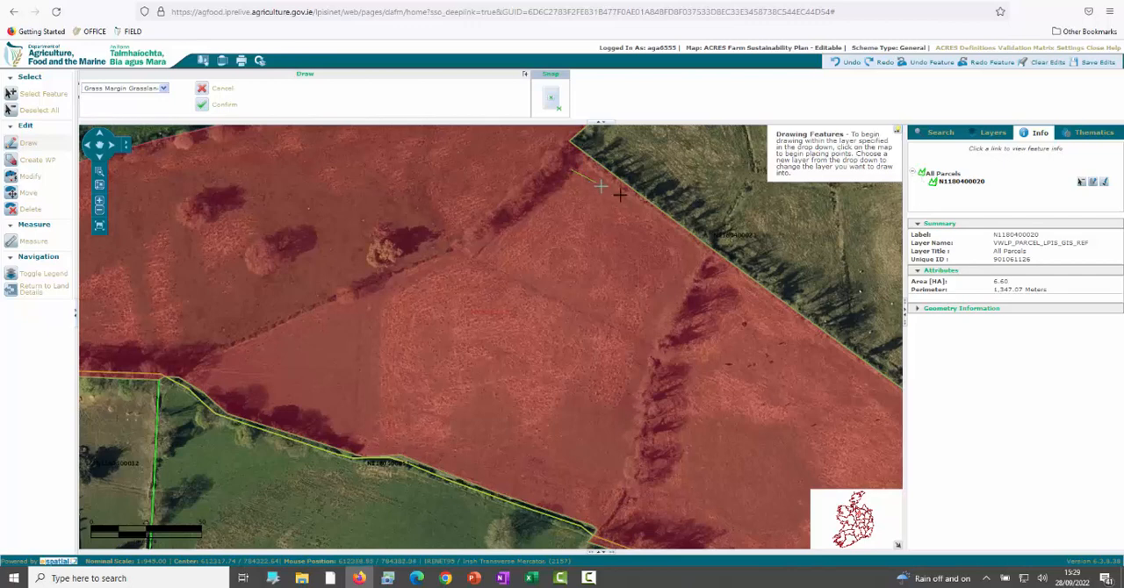
click(701, 254)
double_click(655, 343)
click(1028, 247)
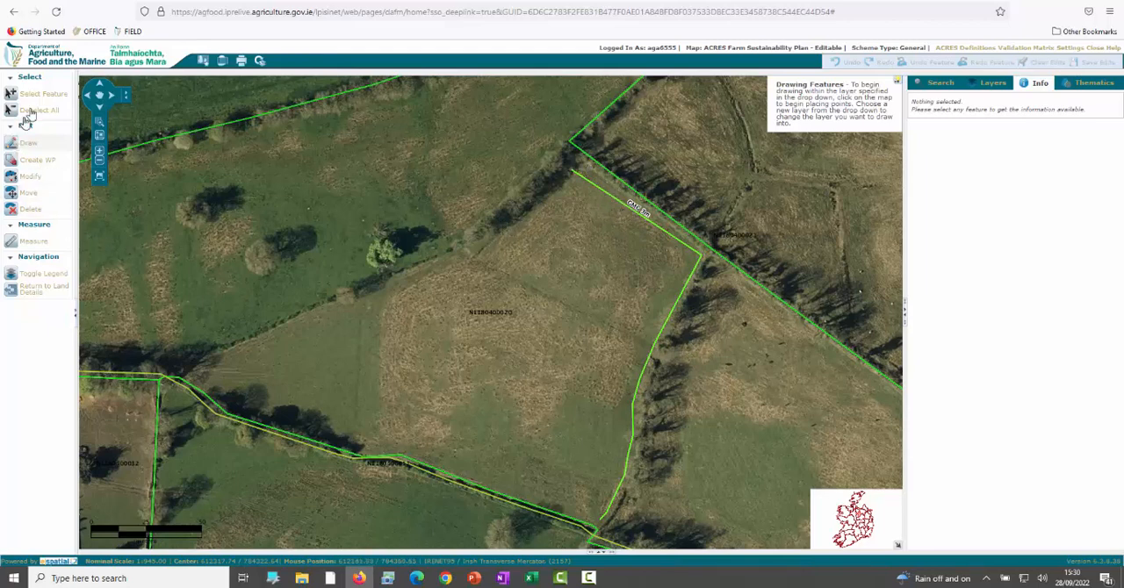
click(53, 96)
click(461, 353)
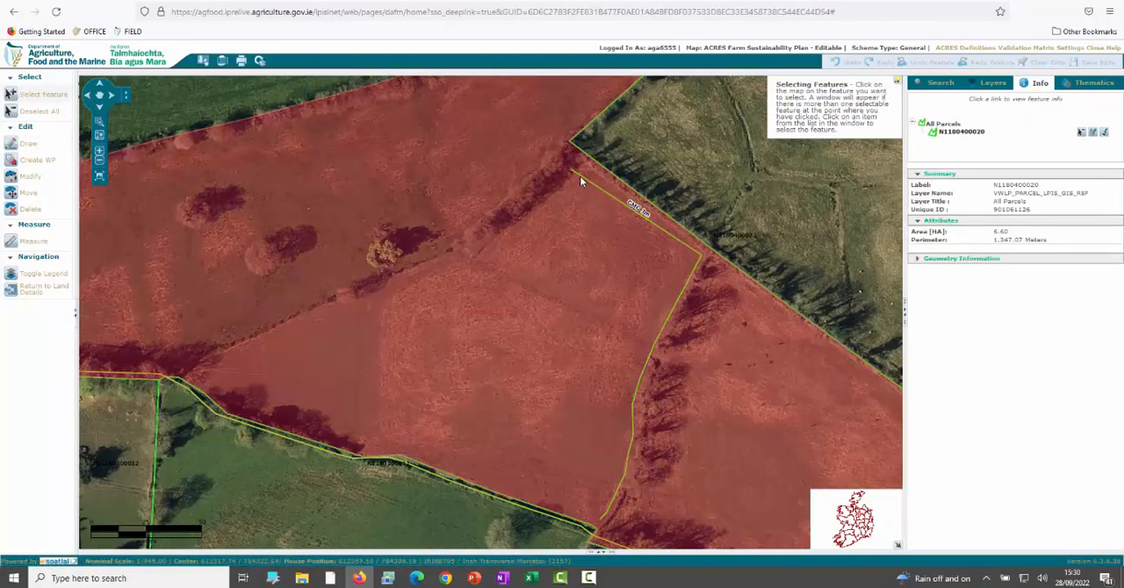
click(42, 147)
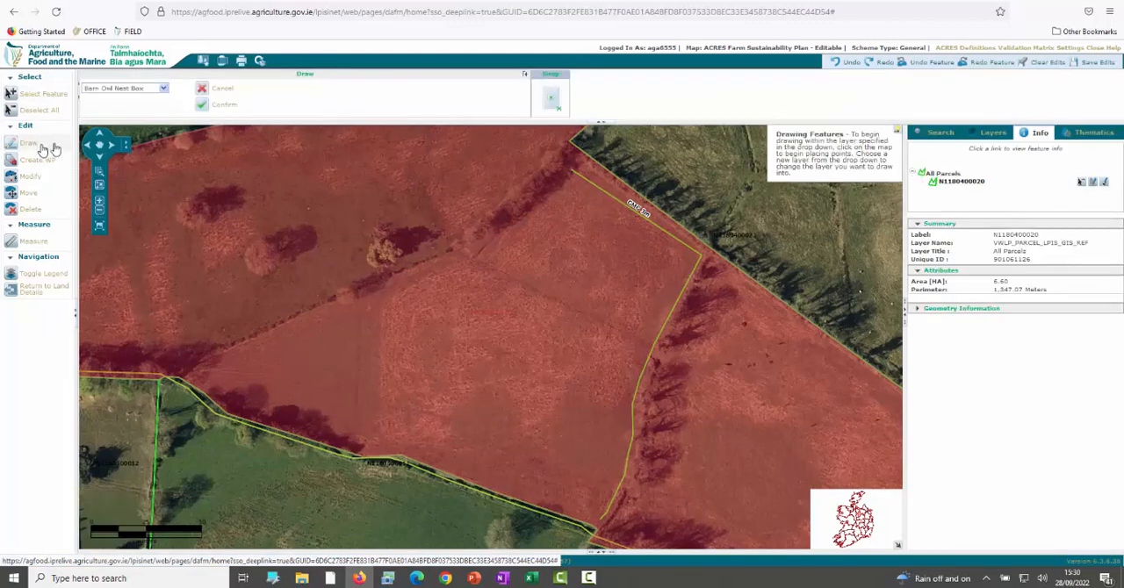
click(163, 88)
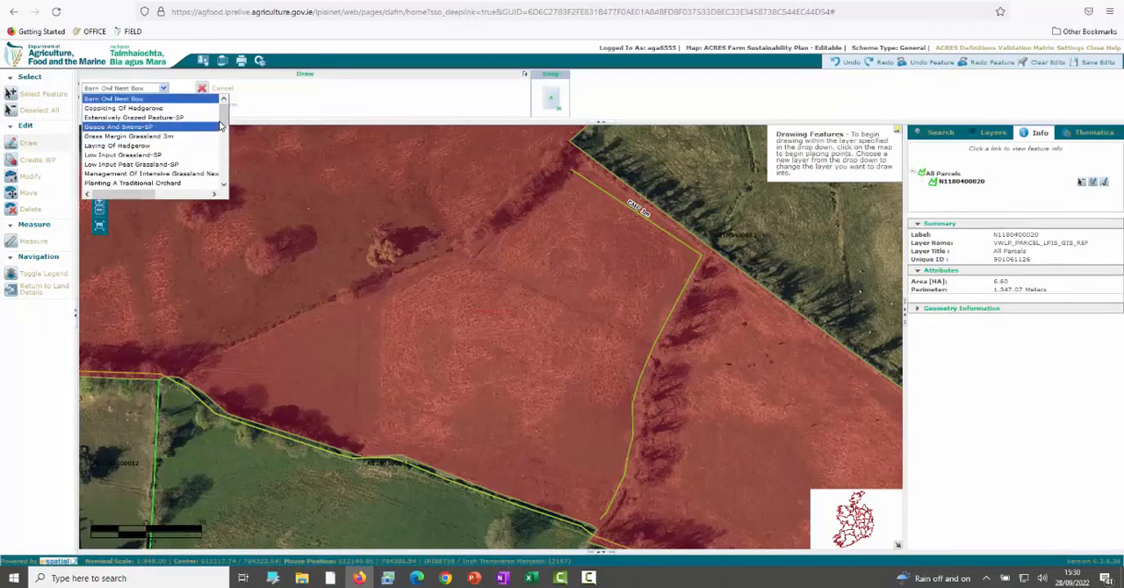
drag(224, 121, 228, 185)
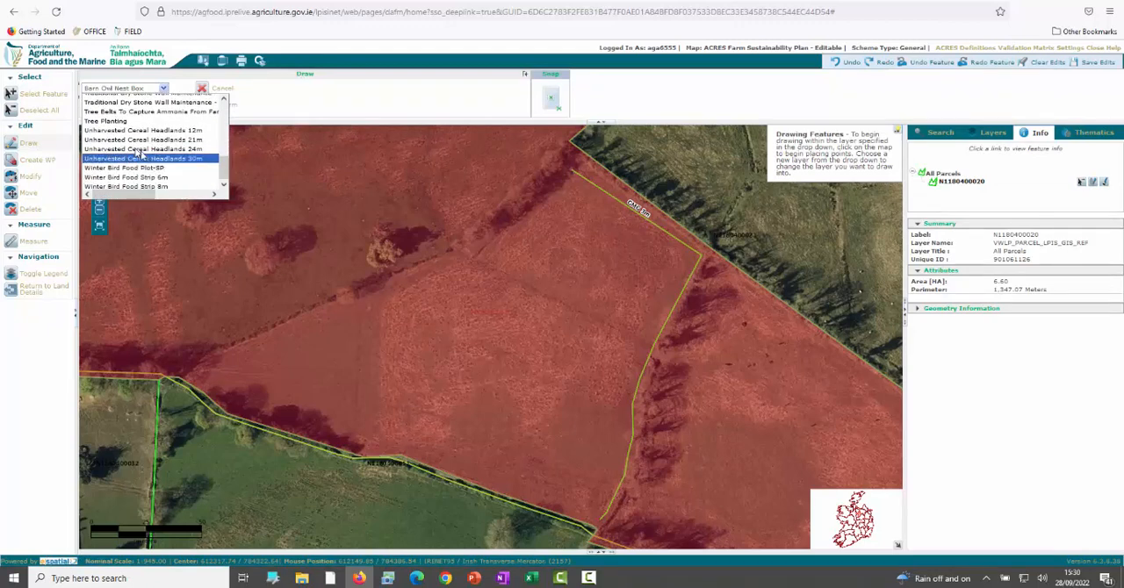
click(133, 128)
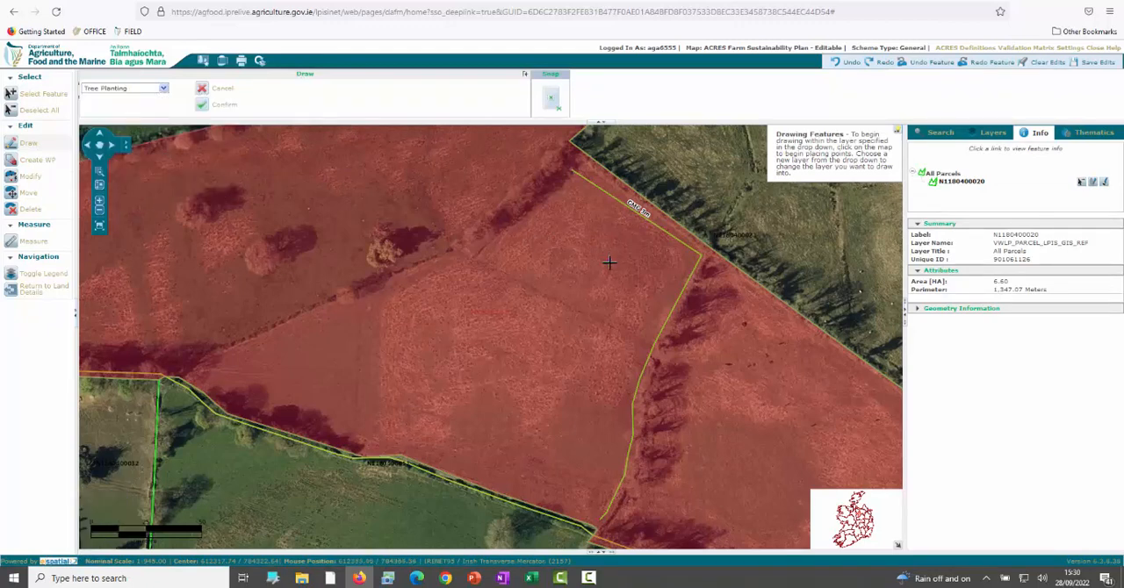